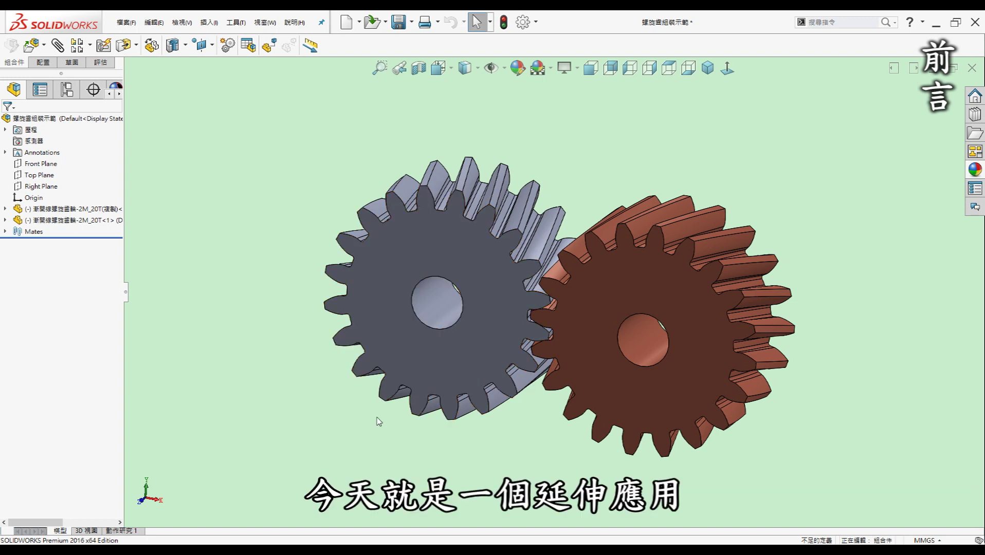
Examine the meshing teeth of the two helical gears in the assembly from several angles
middle_drag(678, 337, 675, 395)
middle_drag(743, 229, 726, 279)
middle_drag(608, 231, 609, 298)
key(Left)
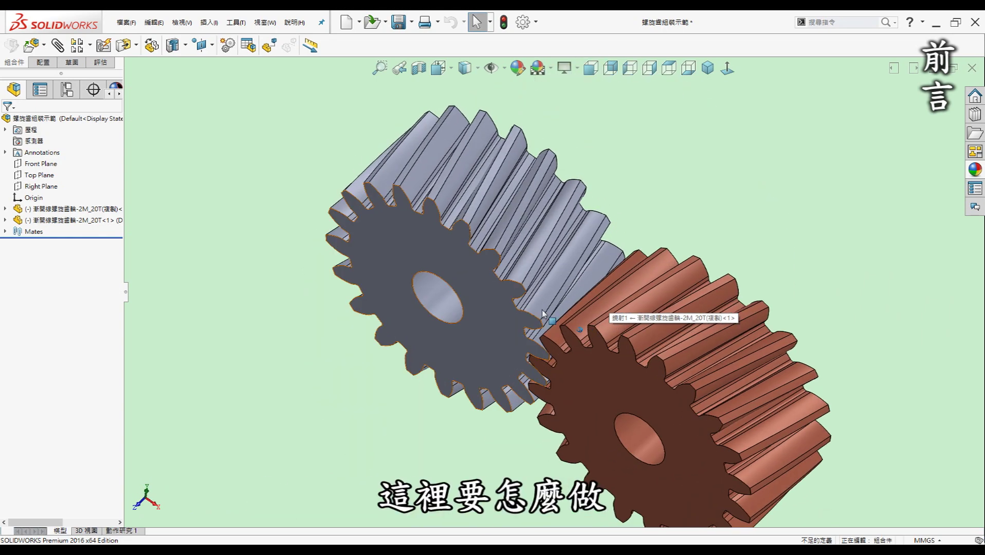
key(Left)
key(Left)
key(Left)
middle_drag(548, 312, 549, 301)
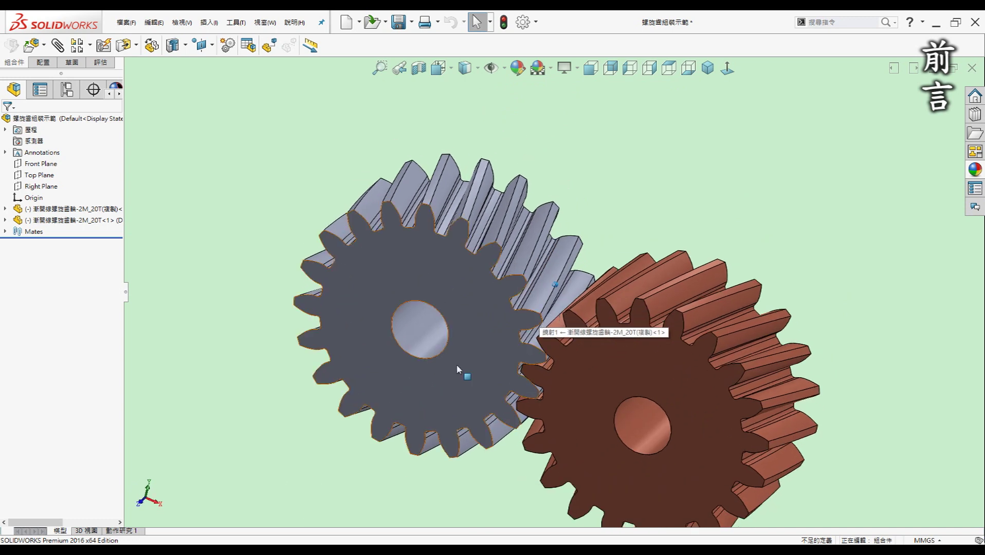
key(Left)
key(Left)
key(Left)
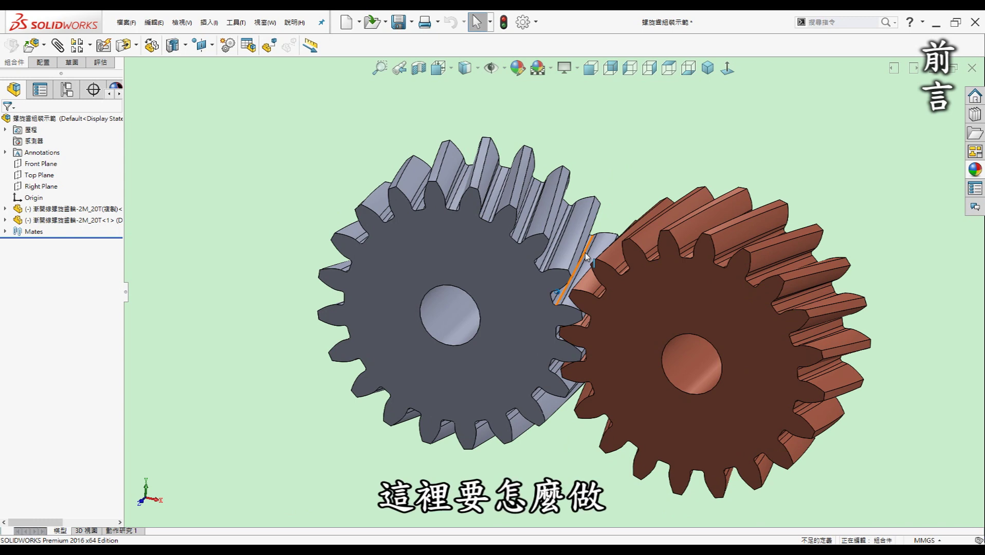
key(Left)
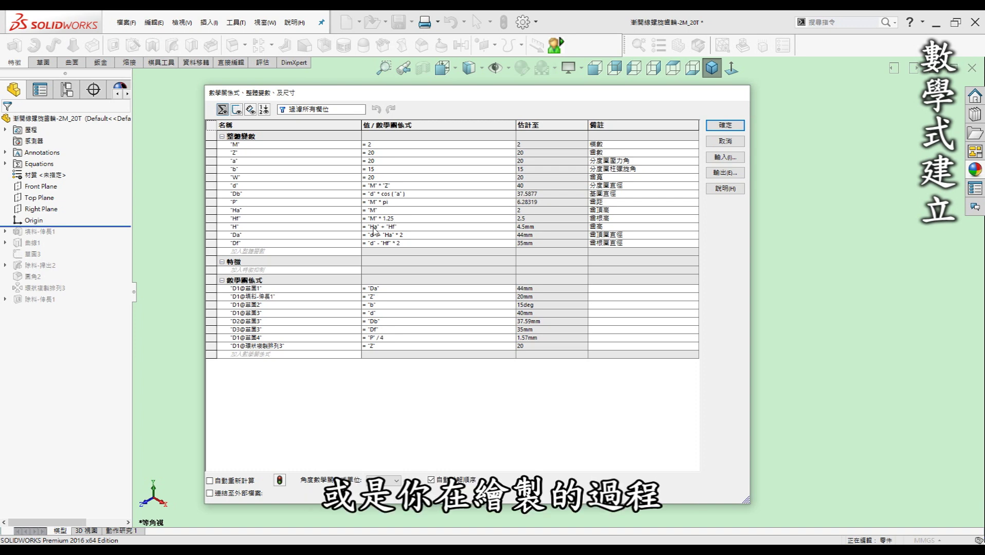
Roll the part history forward to include the base extrusion 填料-伸長1 and open its circle sketch, viewed face-on
mouse_move(543, 228)
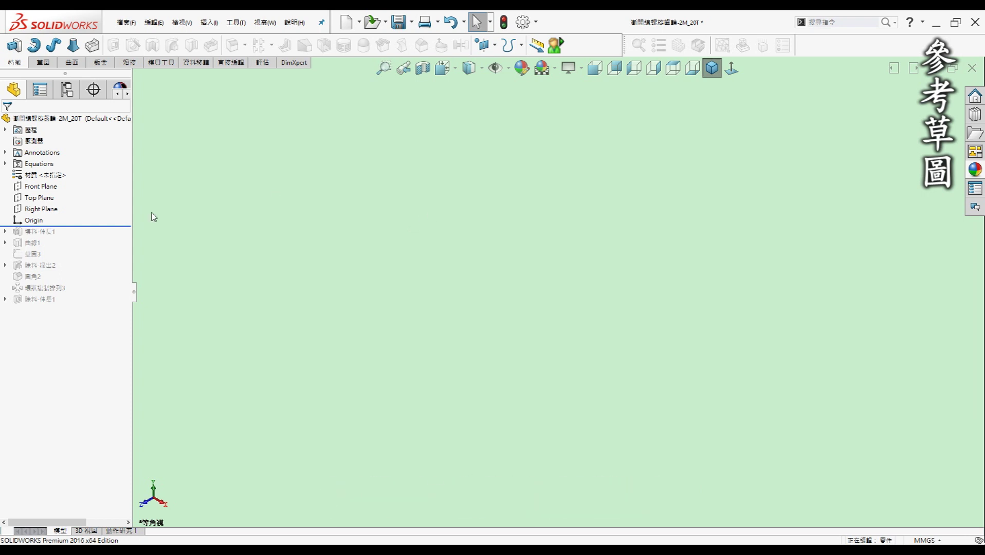
drag(94, 237, 92, 241)
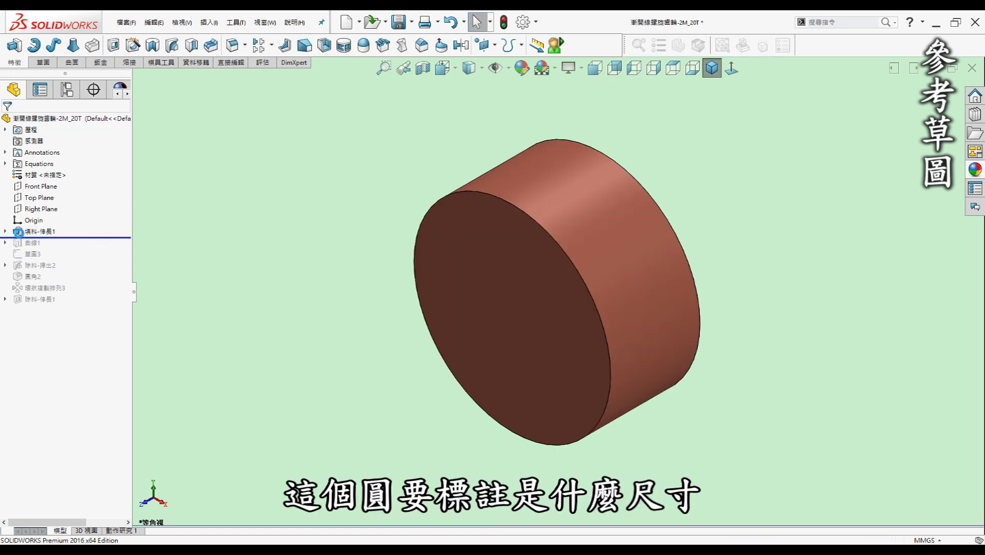
click(5, 231)
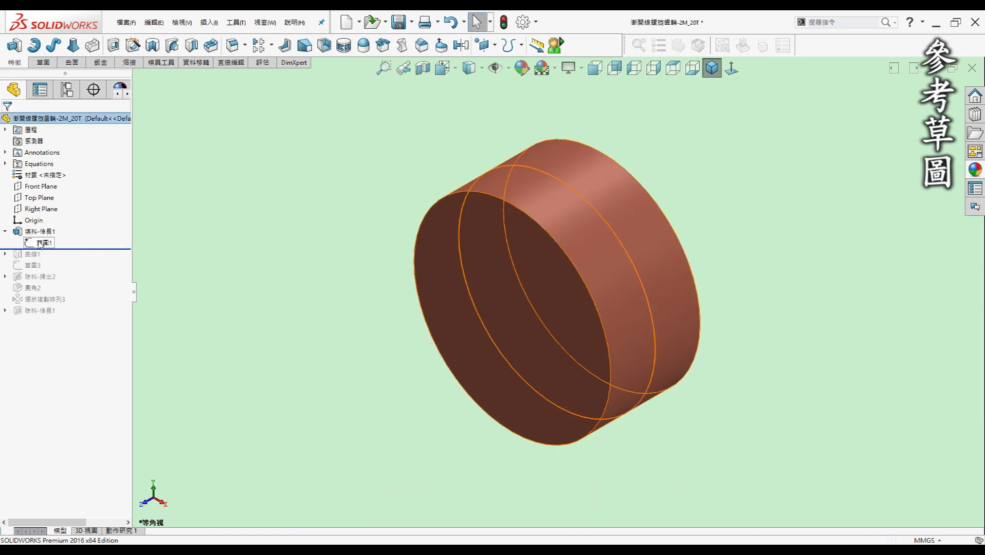
click(41, 242)
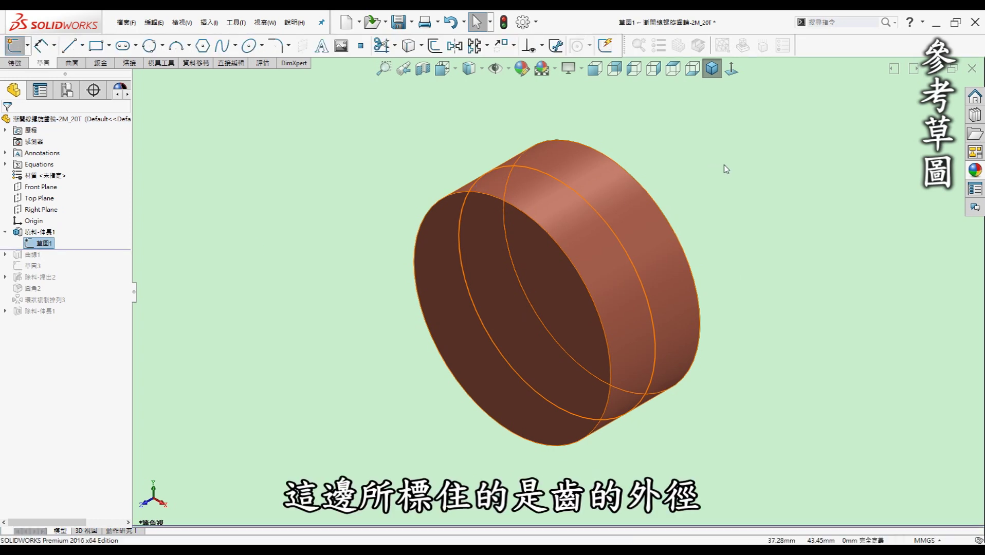
click(731, 72)
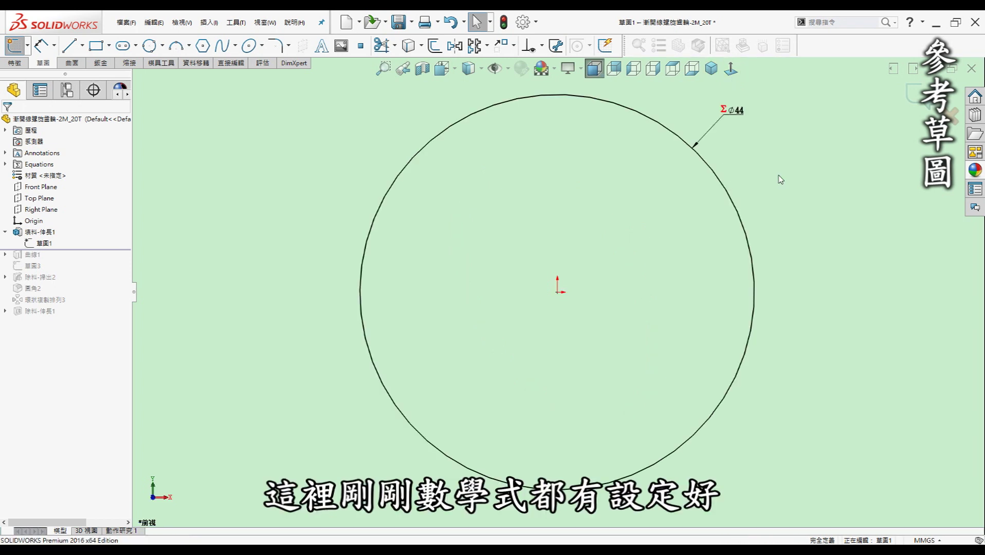
Check the equation linked to the base circle's diameter, exit the sketch and return to the isometric view
key(e)
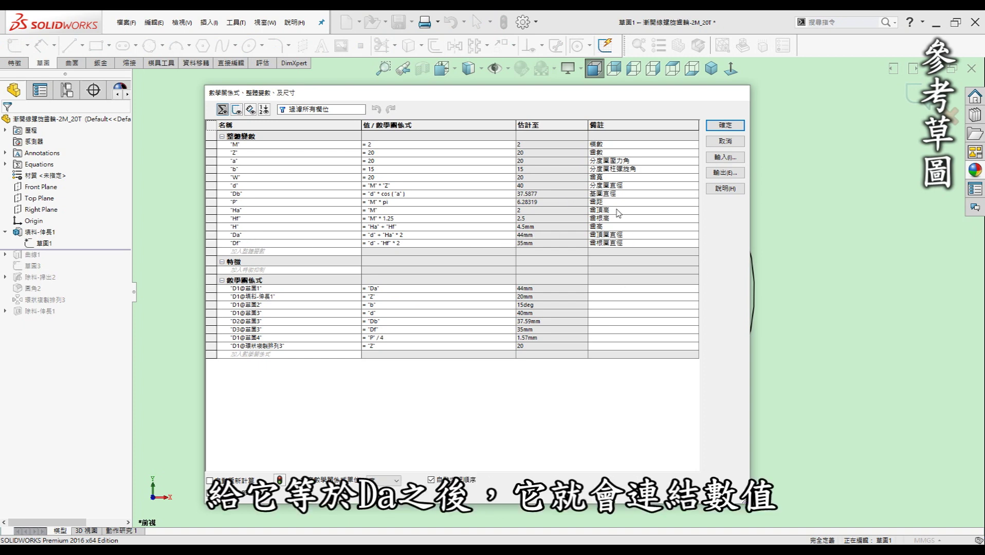
click(723, 125)
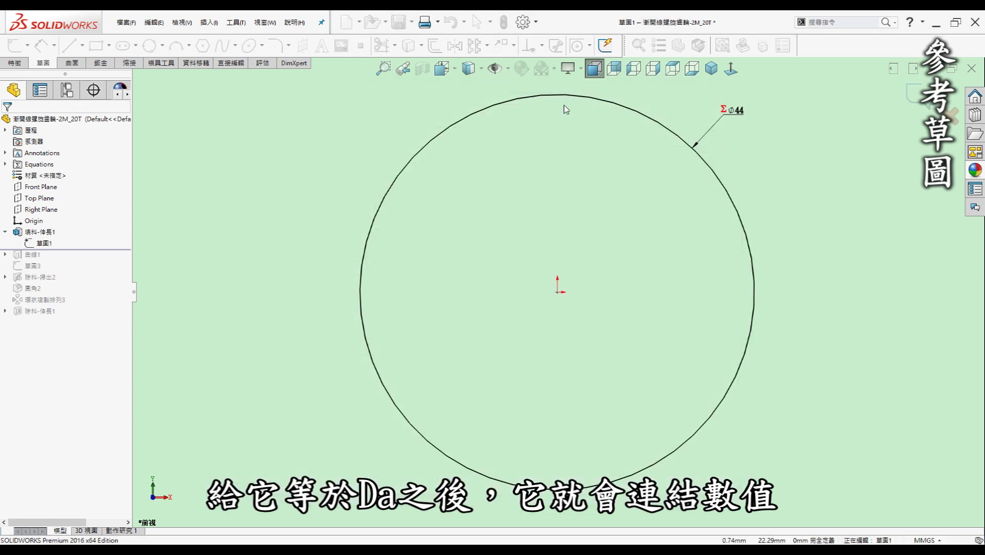
click(915, 96)
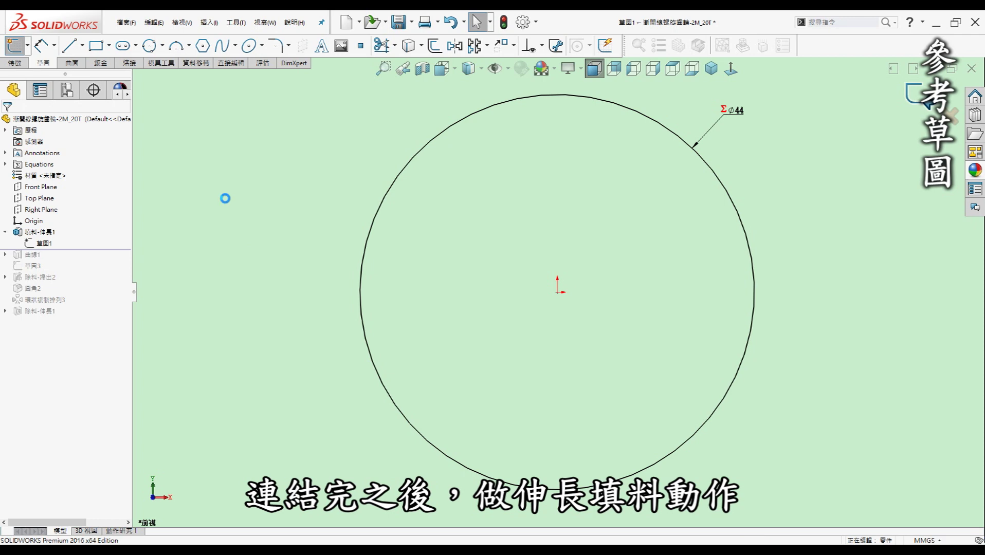
click(710, 69)
Show the base extrusion's dimensions and check the equation that drives its depth
click(41, 233)
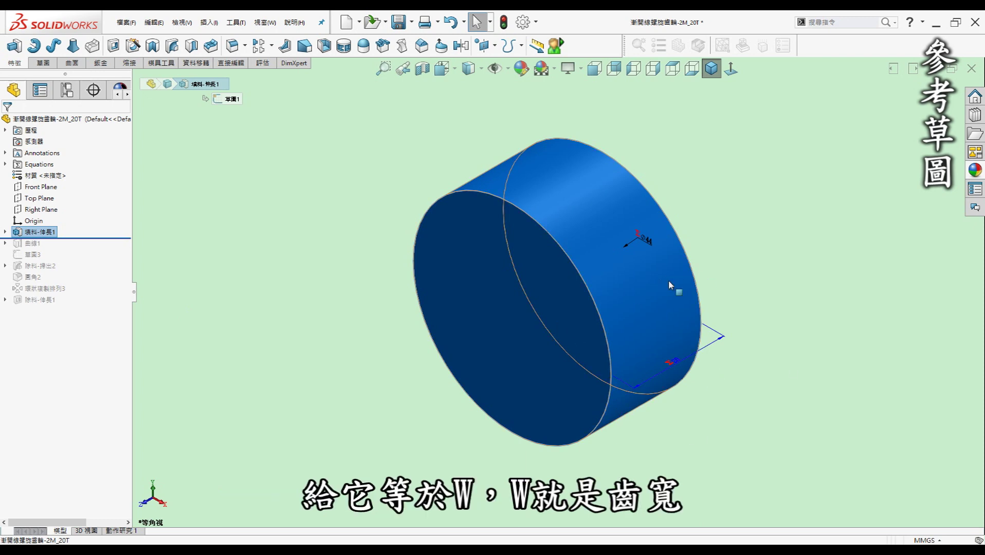
click(797, 356)
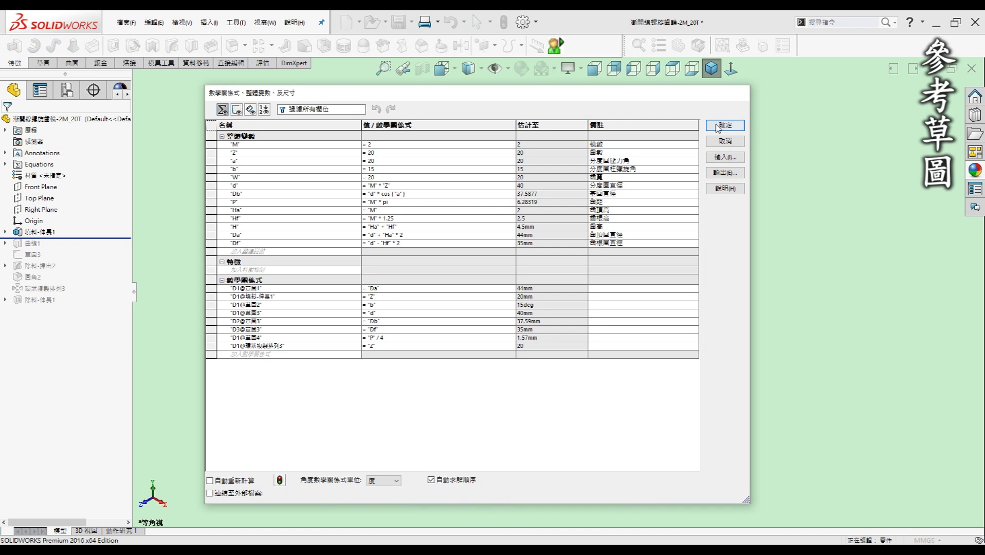
click(725, 142)
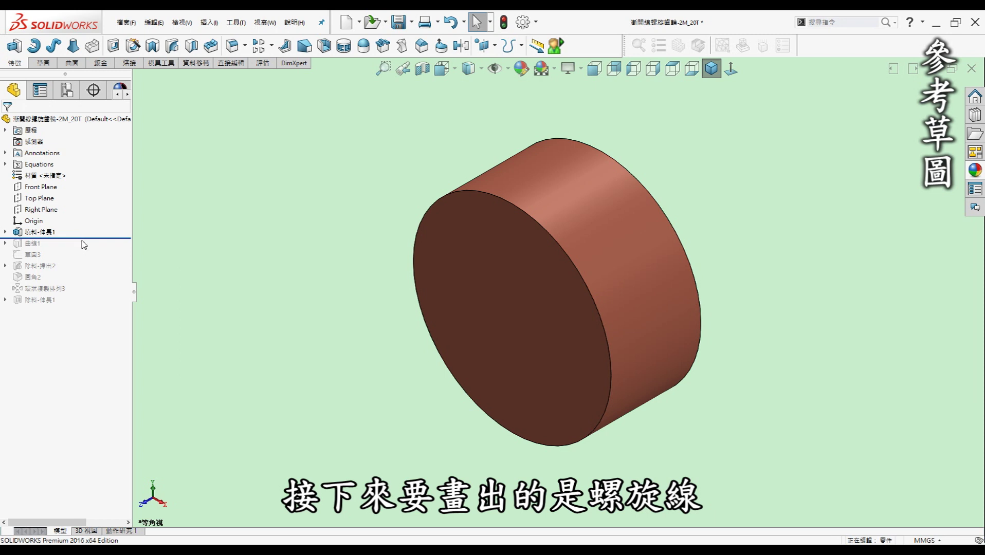
Roll the history forward to include 曲線1 and review its angled-line sketch and the equation driving the angle
drag(82, 238, 80, 249)
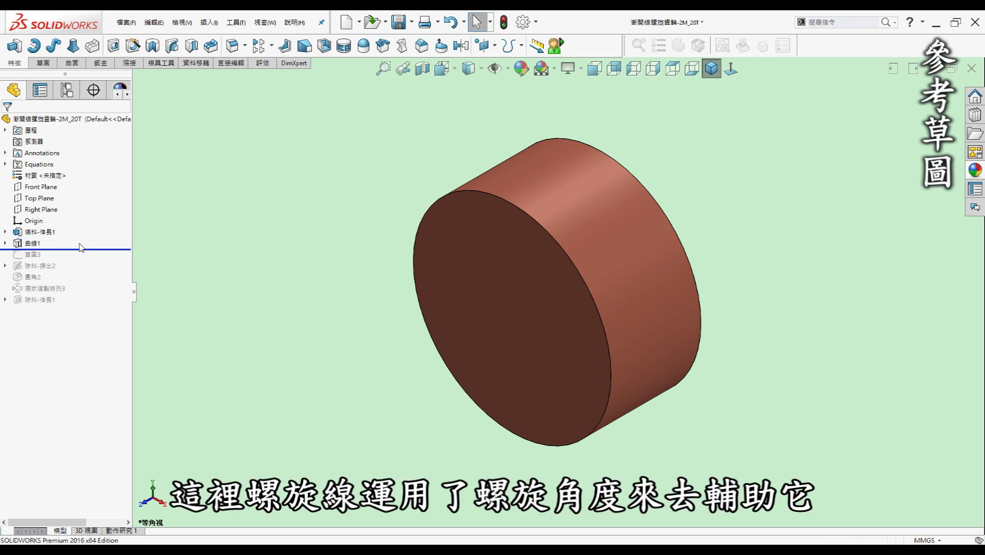
click(5, 244)
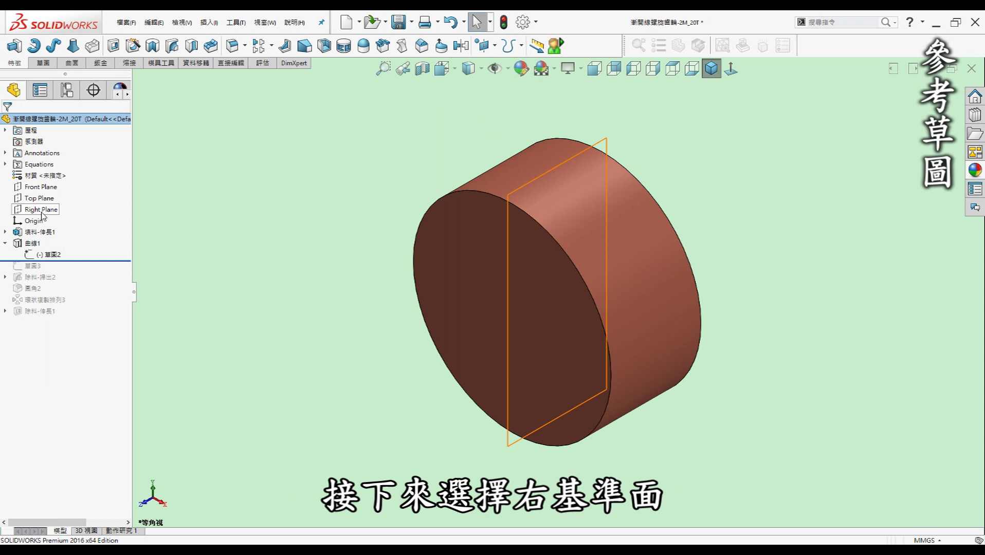
click(51, 255)
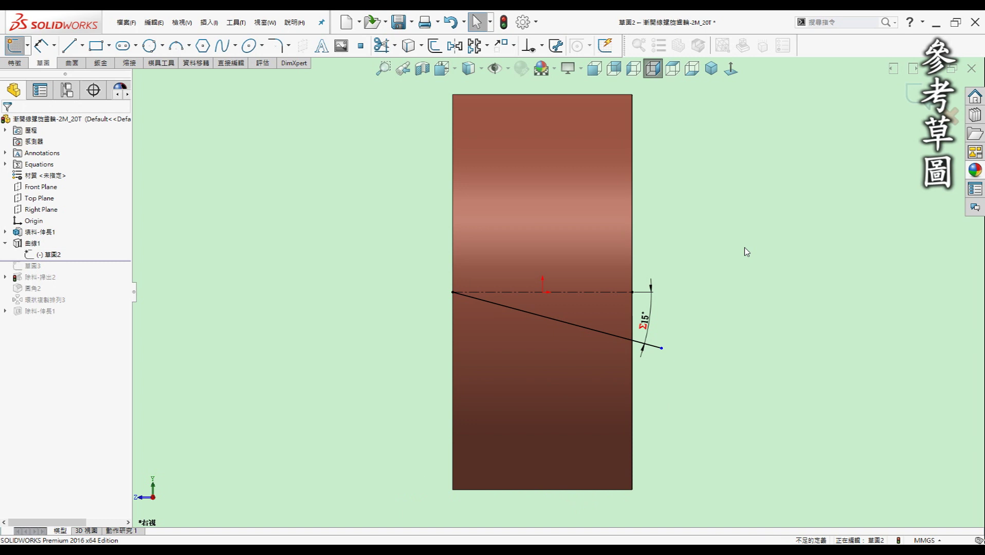
key(e)
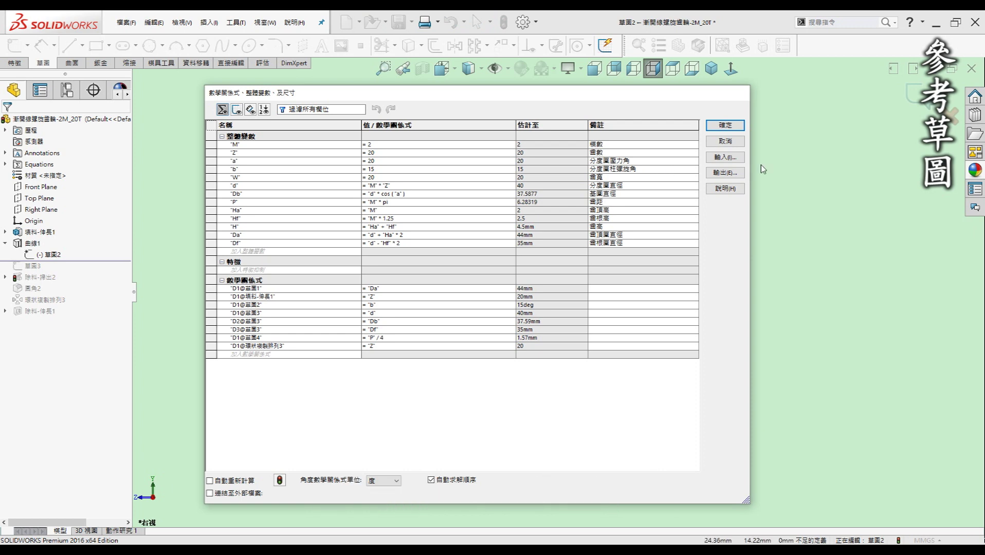
click(730, 142)
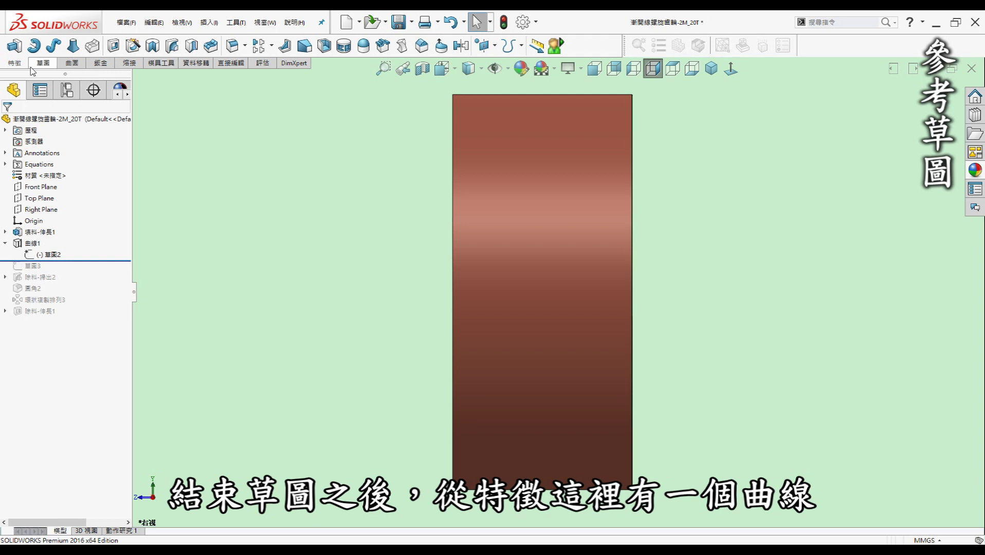
Review the available curve types and the sketch and face selections in the definition of projected curve 曲線1
click(508, 46)
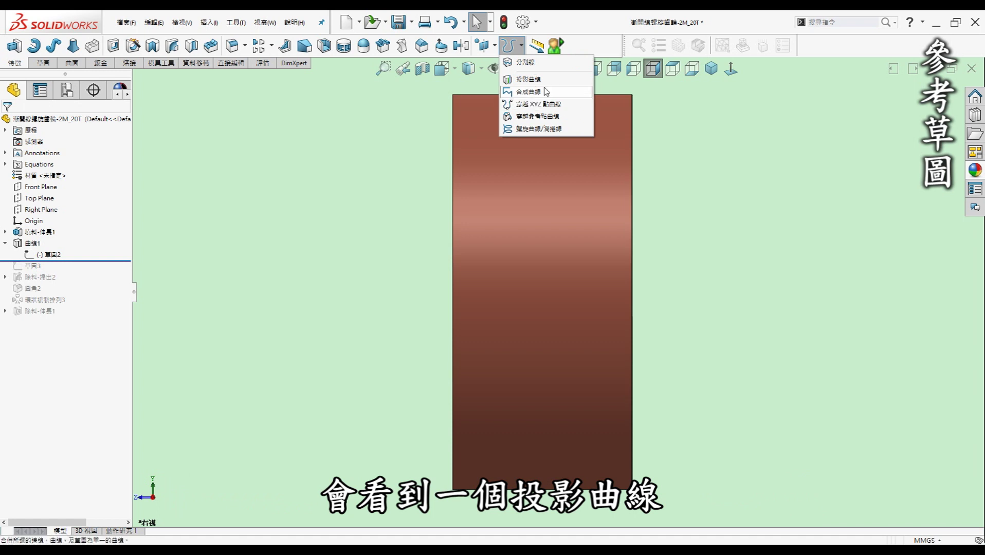
click(59, 245)
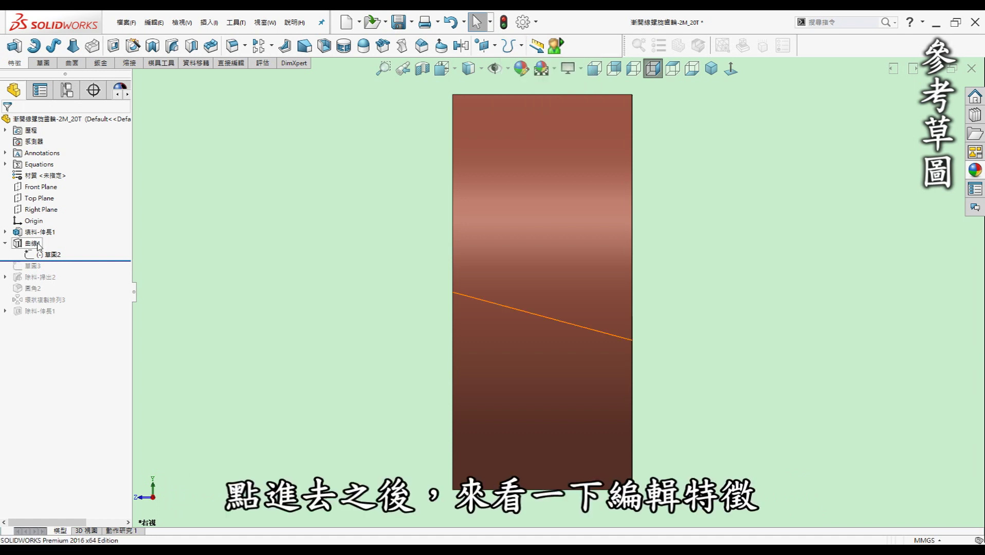
click(38, 245)
click(47, 219)
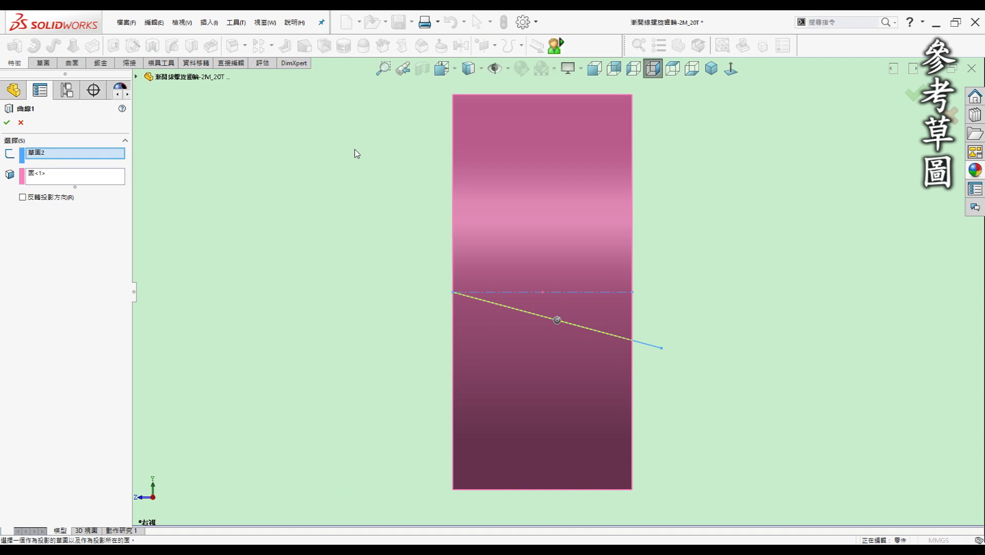
middle_drag(356, 153, 385, 165)
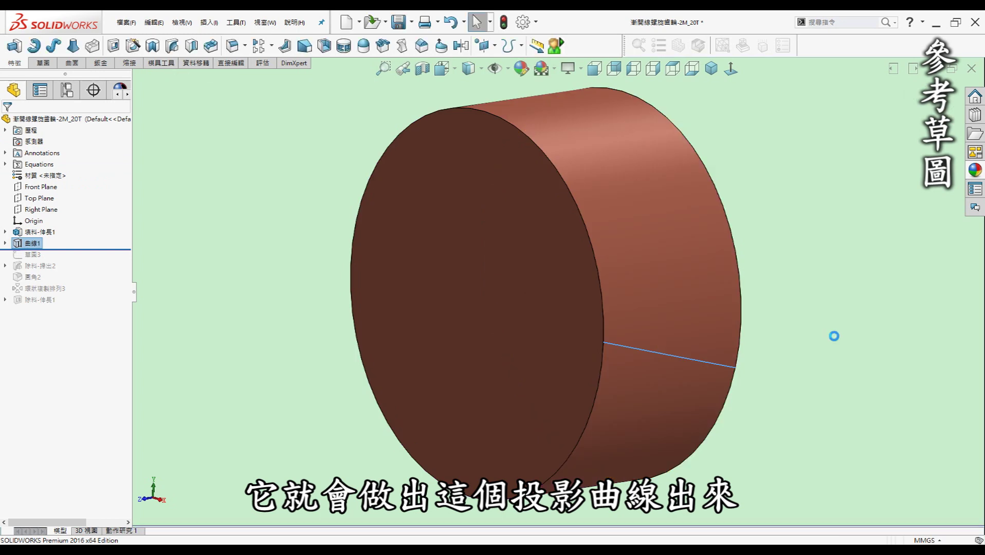
Make the projected curve 曲線1 visible on the cylinder
click(19, 244)
click(34, 228)
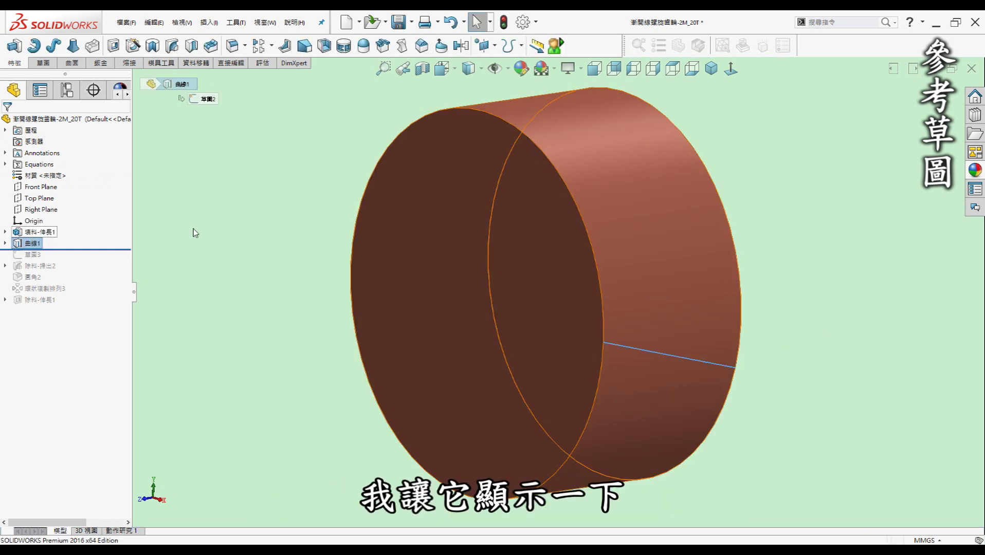
click(325, 233)
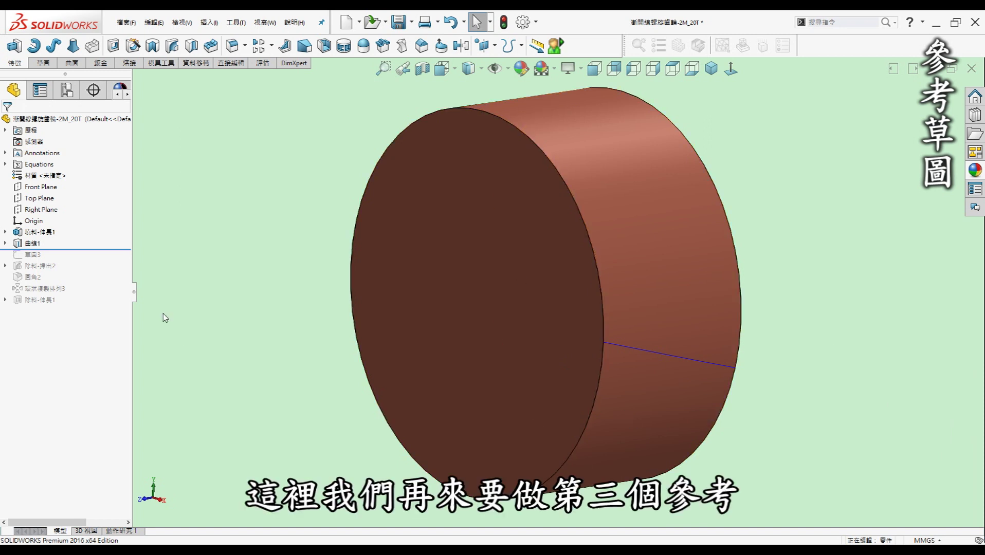
Roll the history forward to include 草圖3 and show its reference circles on the cylinder's front face
drag(78, 249, 72, 261)
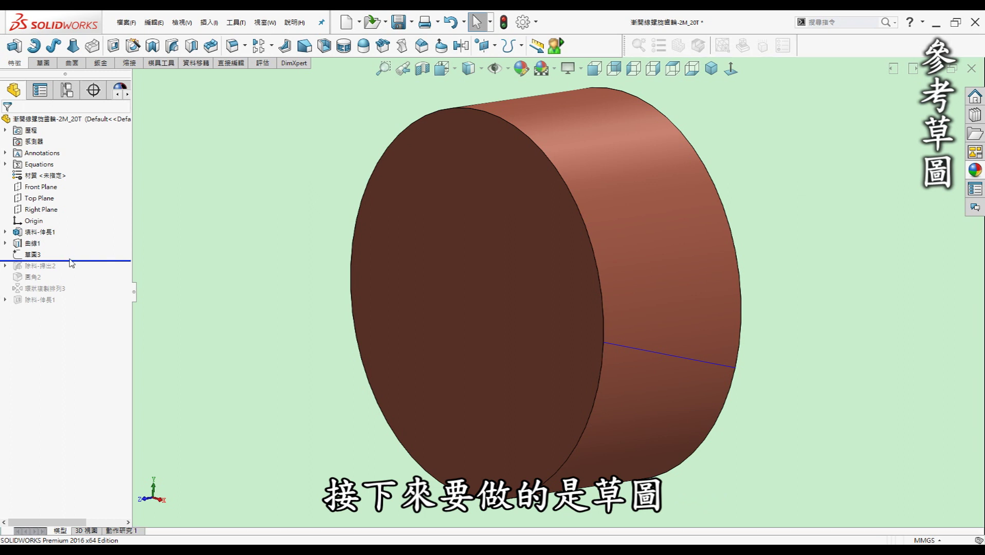
click(33, 254)
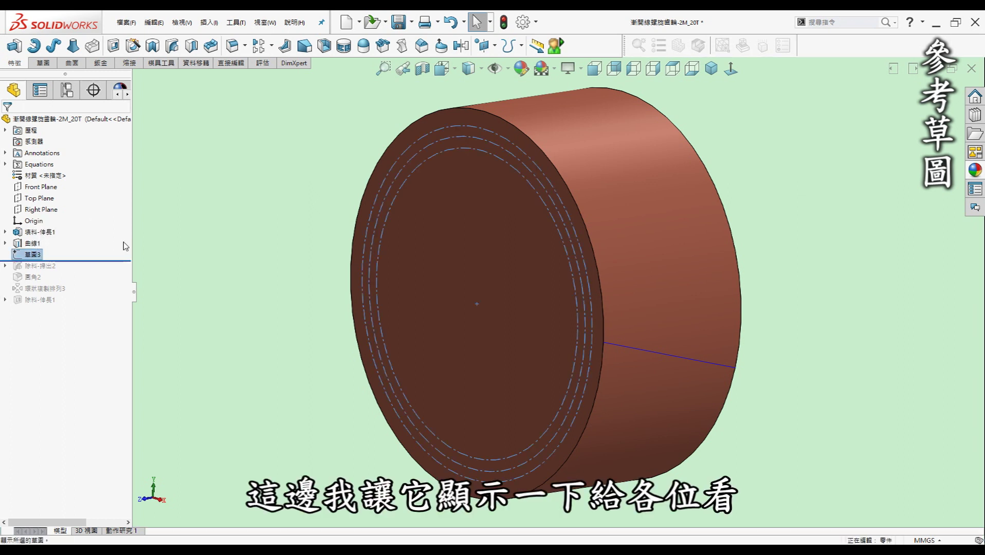
click(496, 220)
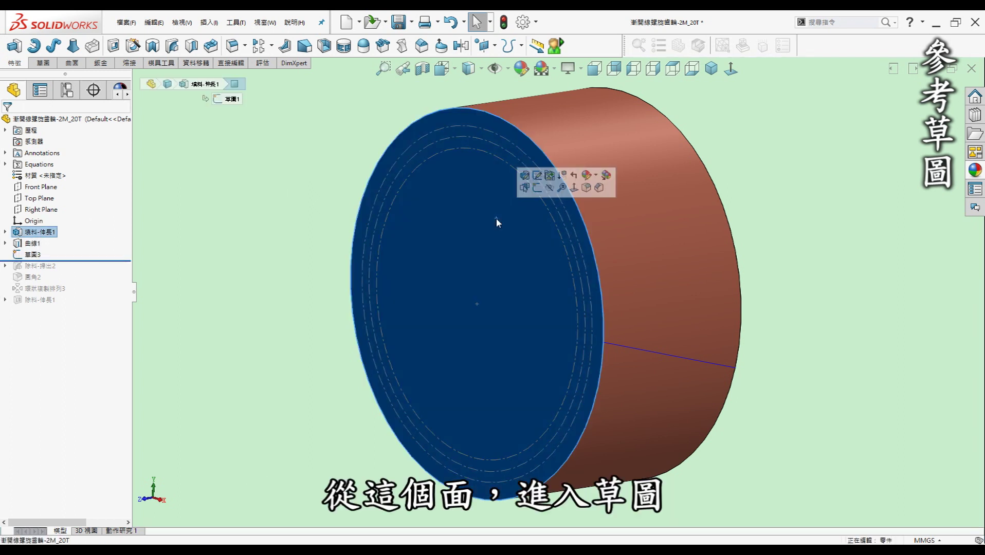
click(352, 176)
Open 草圖3 face-on and compare its three circle diameters with the equations, moving the equations dialog clear of the sketch
click(58, 252)
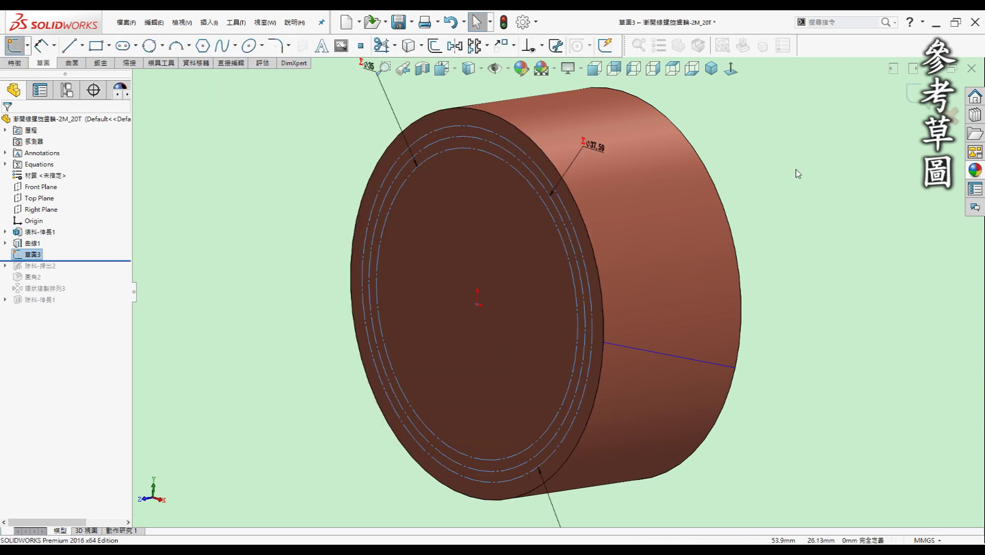
click(730, 70)
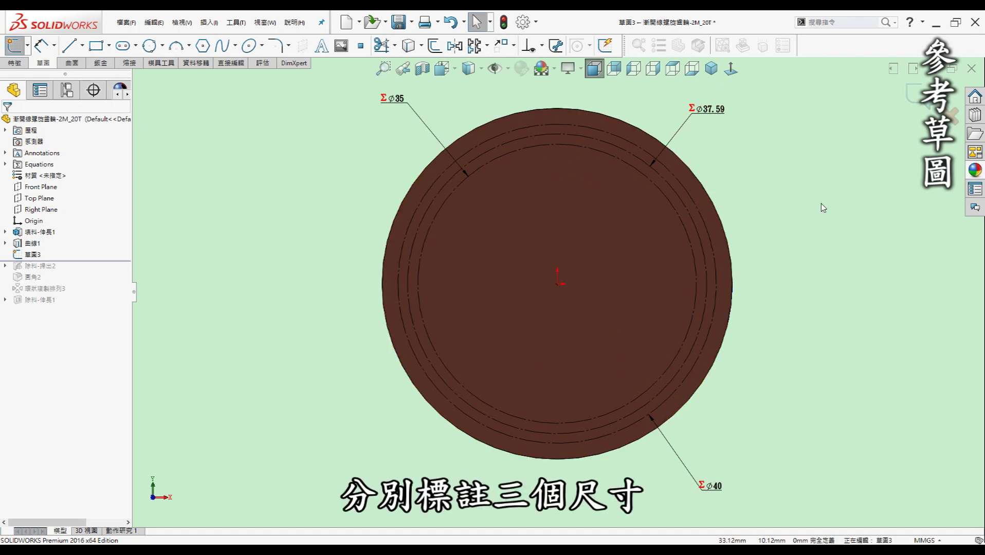
key(e)
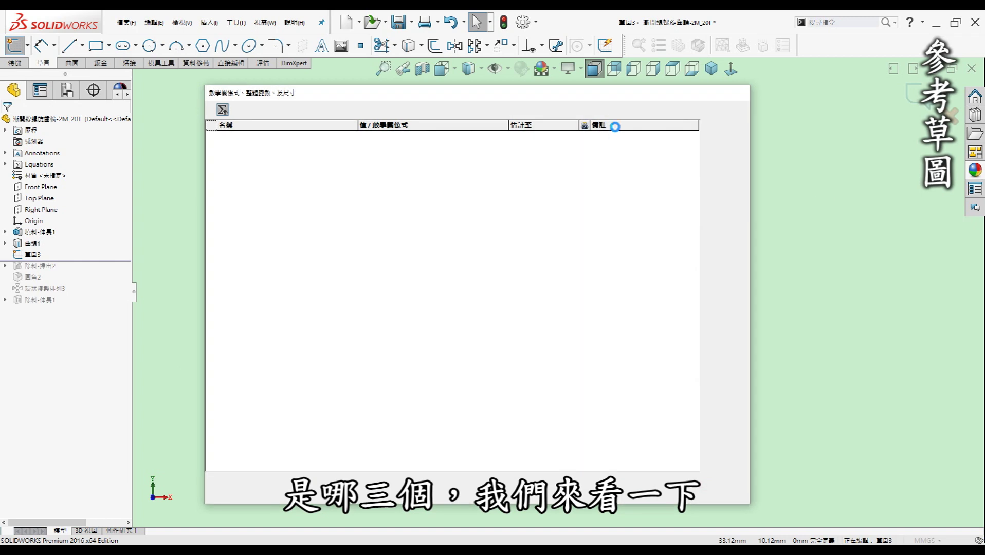
drag(632, 99, 459, 128)
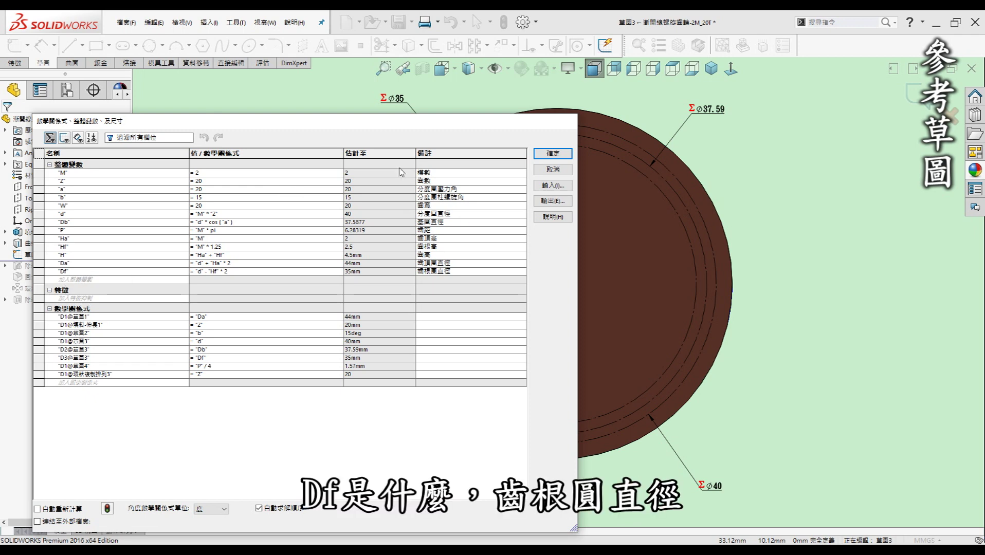
drag(445, 125, 427, 193)
drag(520, 195, 522, 183)
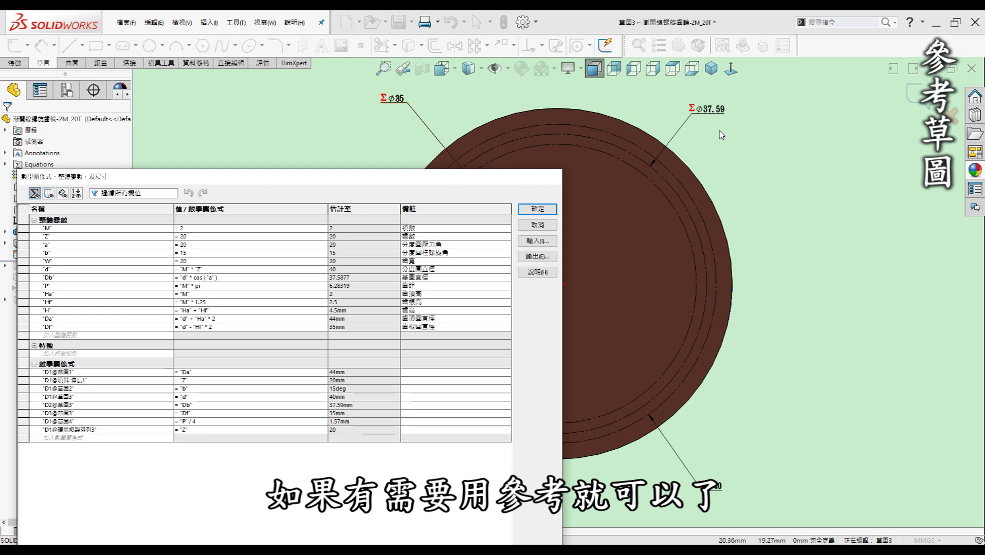
drag(479, 177, 543, 154)
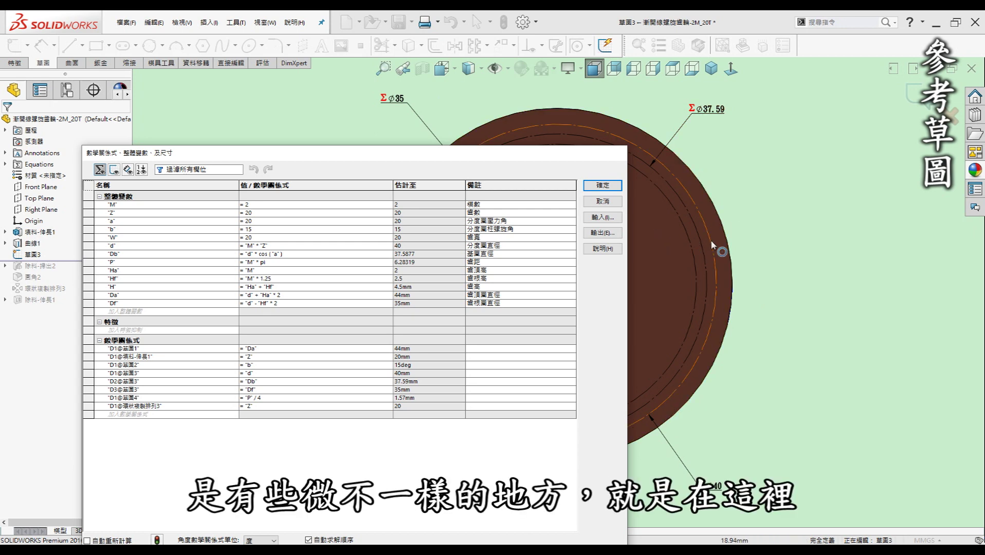
Close the equations, exit 草圖3 and roll the history forward to include 除料-掃出2 in an isometric view
click(595, 202)
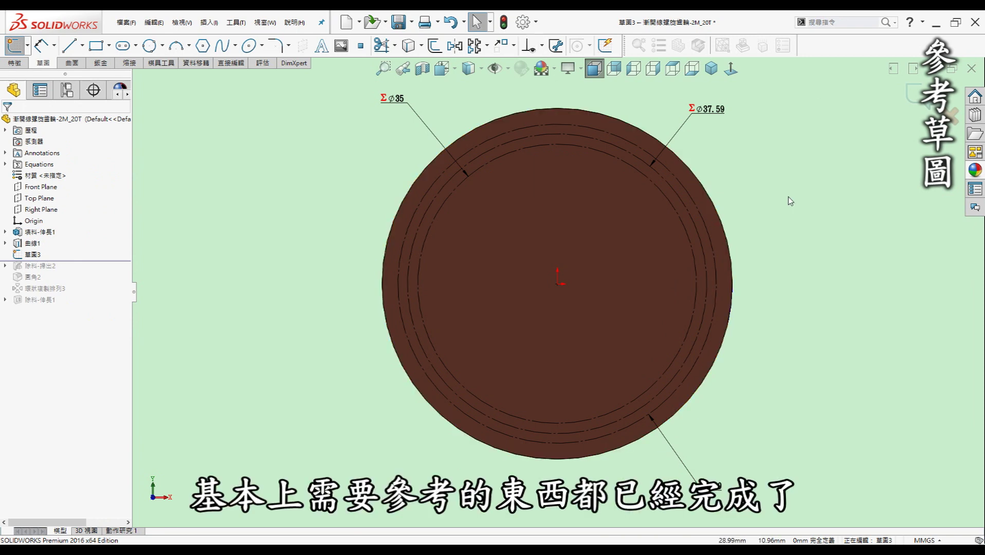
click(918, 96)
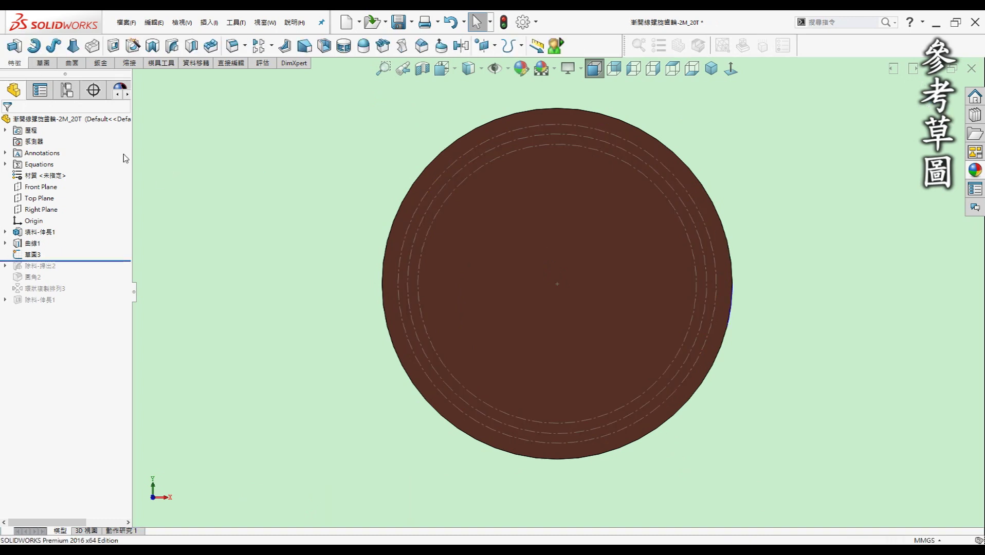
click(714, 69)
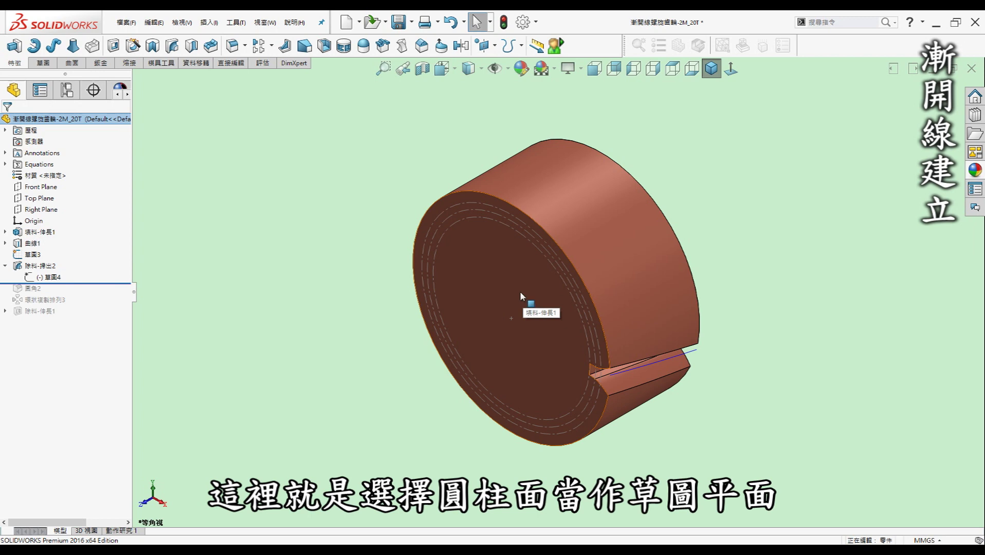
Open 草圖4 of 除料-掃出2 face-on and look up the Equation Driven Curve command among the sketch entities
double_click(31, 279)
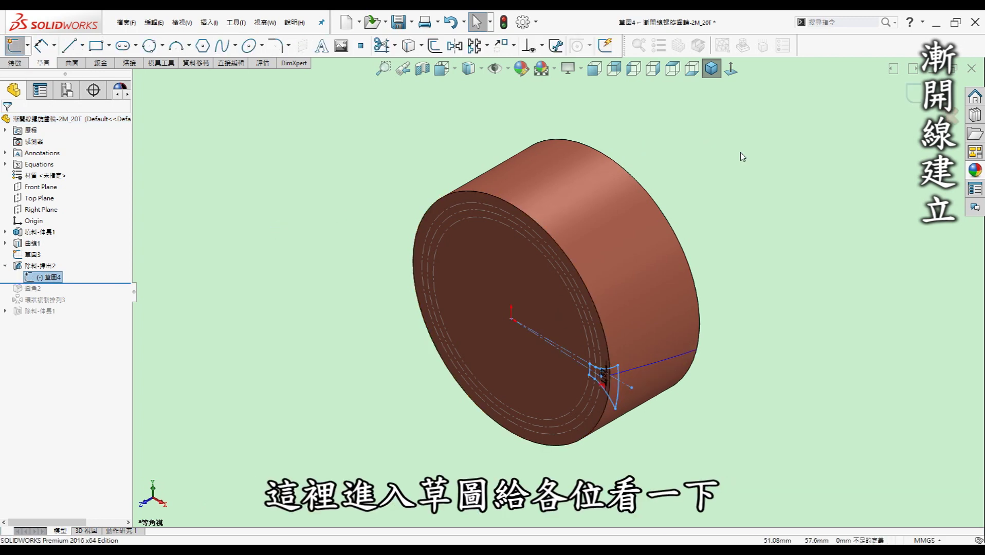
click(738, 74)
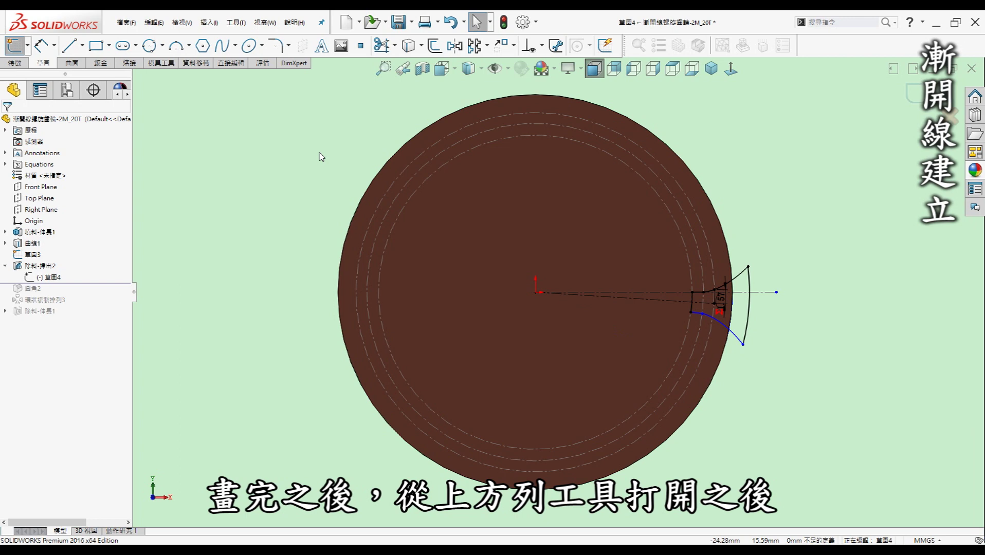
click(231, 24)
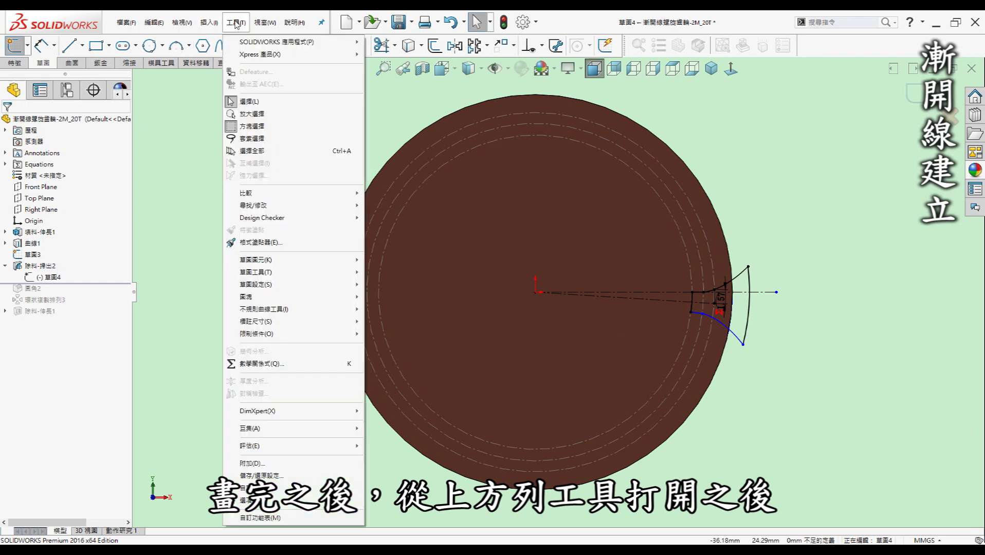
mouse_move(310, 262)
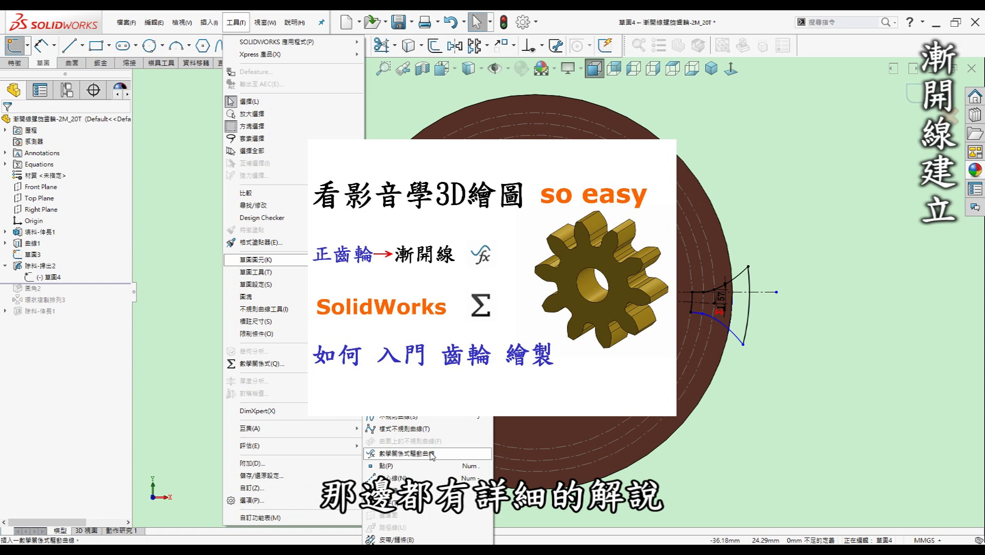
click(787, 455)
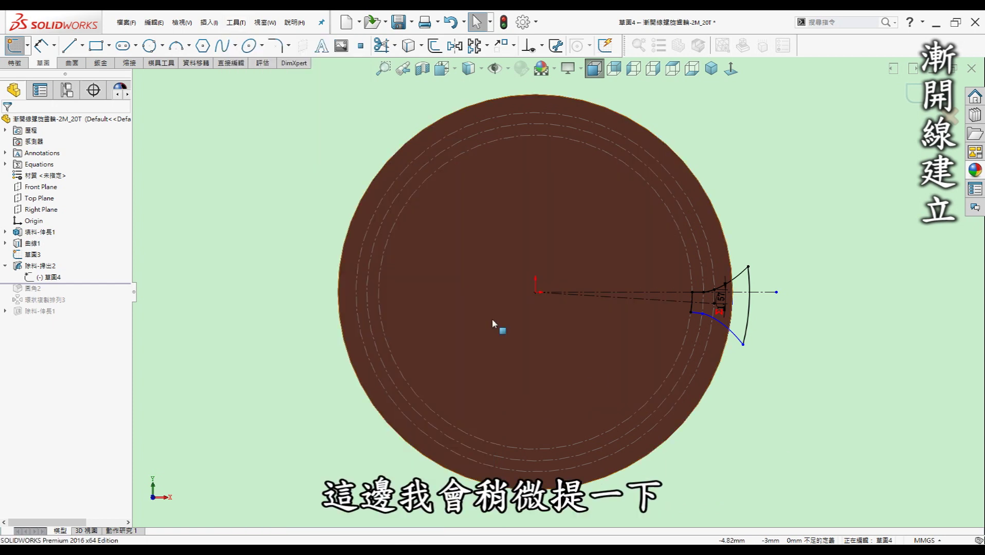
Start an Equation Driven Curve in 草圖4 and set its equation type to parametric (參數)
click(236, 22)
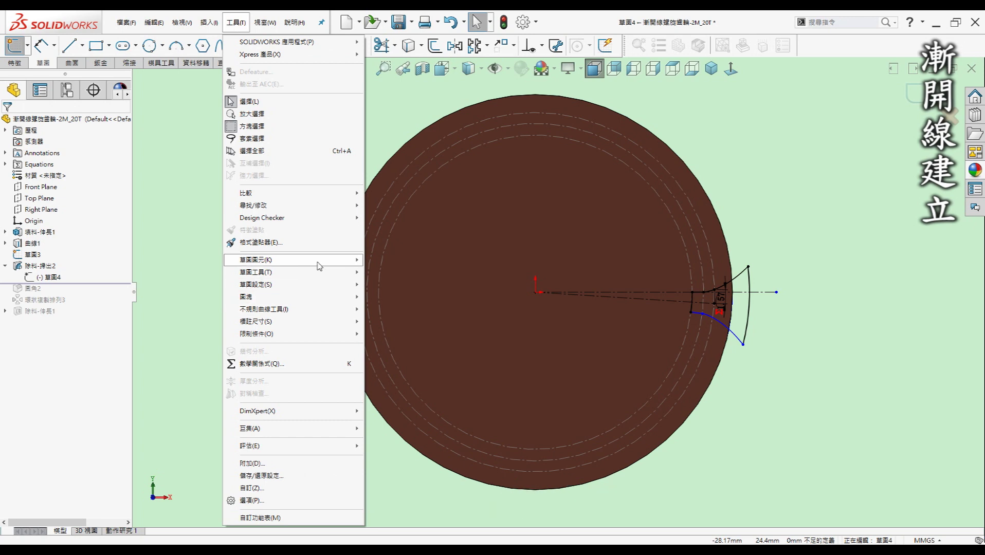
click(430, 454)
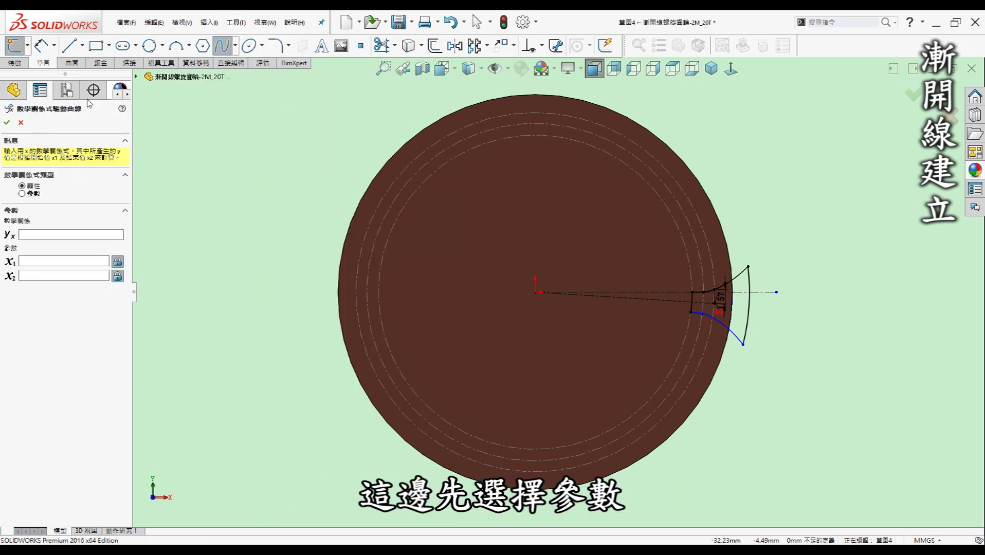
click(31, 194)
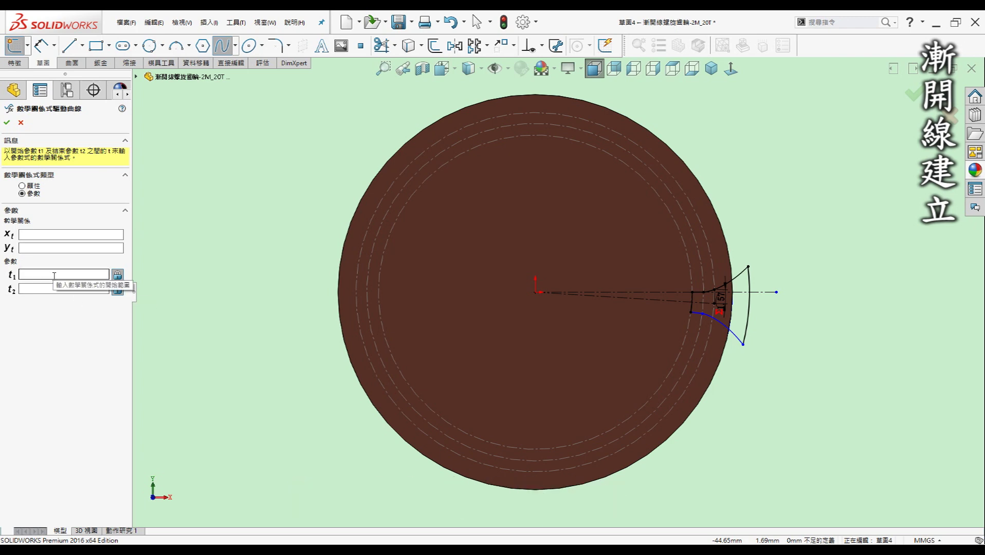
Switch to the 螺旋齒輪公式 notes in Notepad and examine the Xt and Yt involute formulas and the parameter range
mouse_move(340, 545)
click(393, 506)
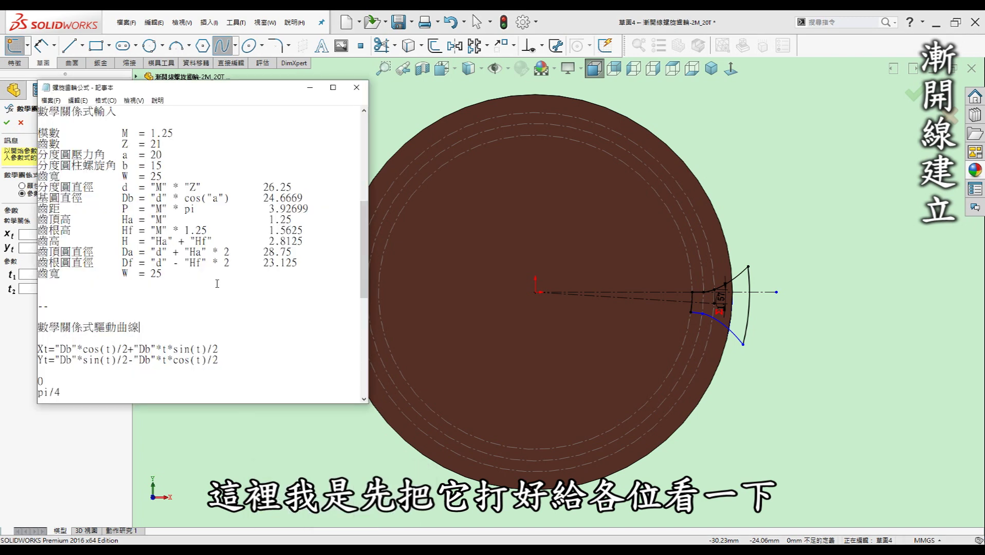
drag(185, 87, 272, 56)
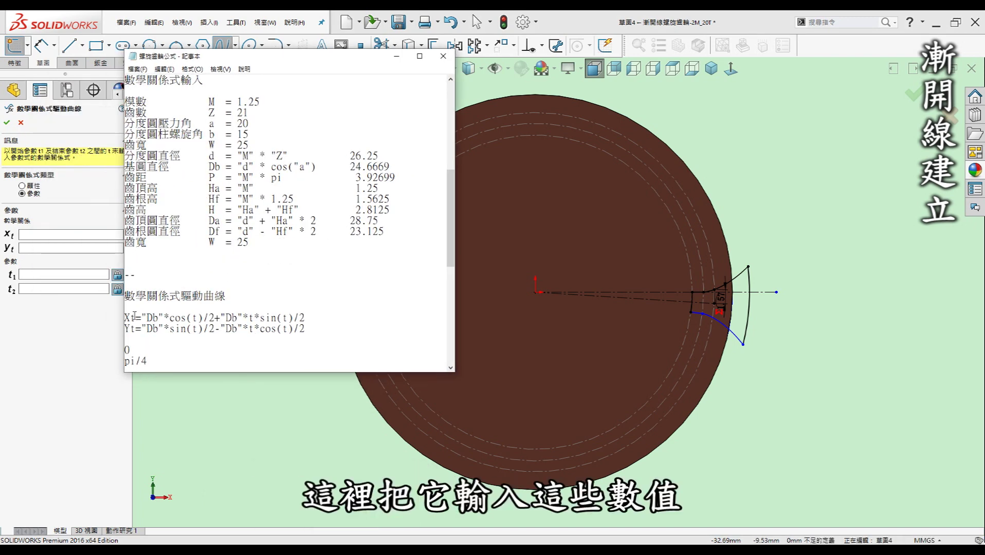
drag(306, 317, 124, 318)
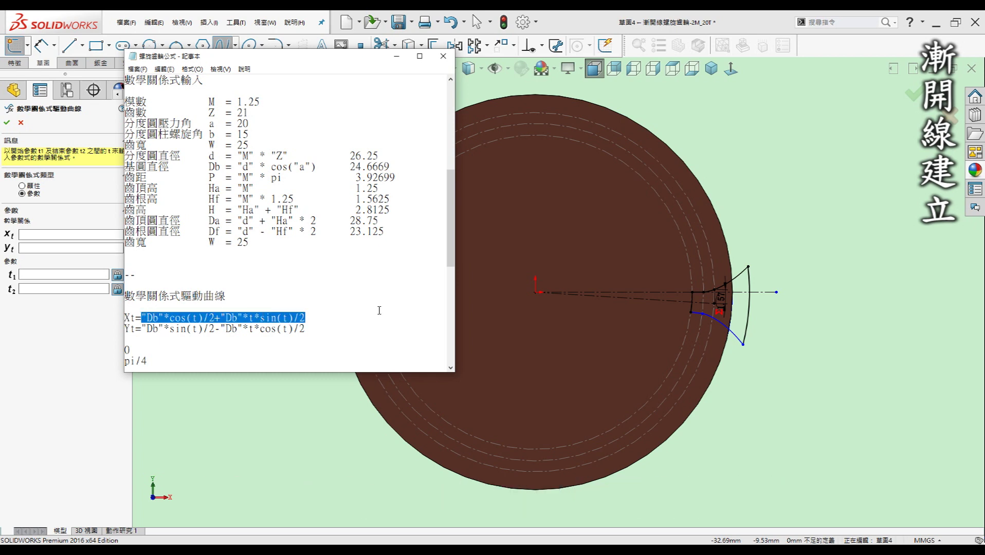
click(329, 302)
drag(321, 316, 125, 317)
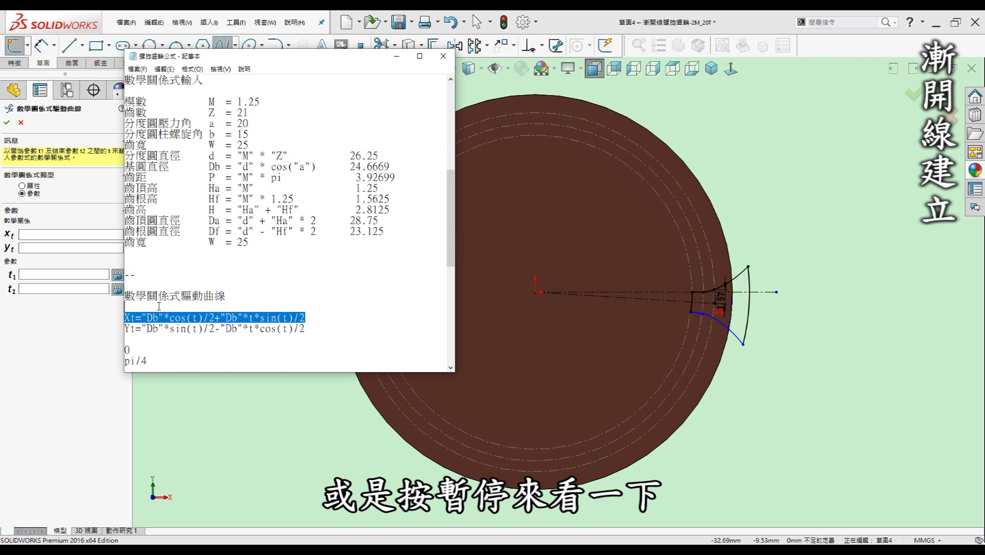
click(151, 309)
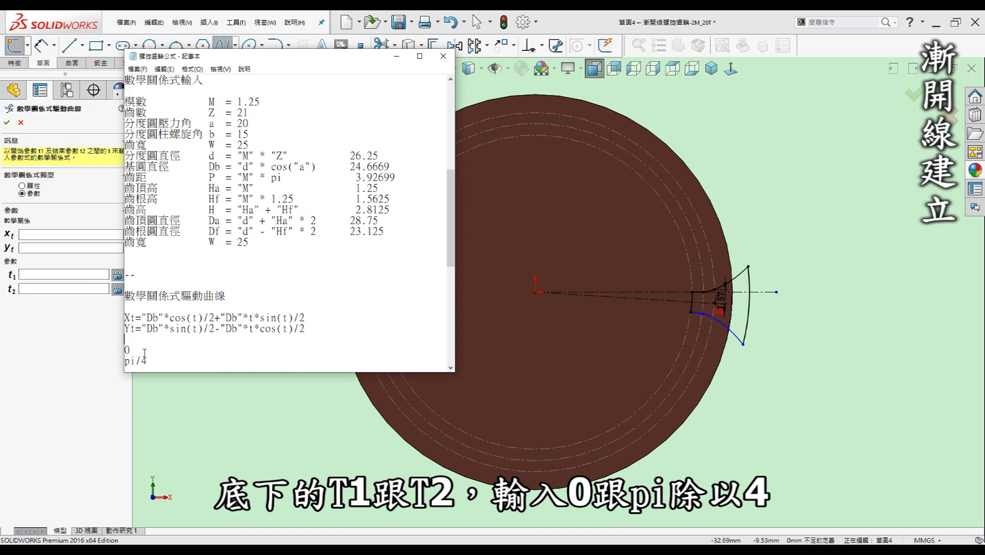
click(395, 58)
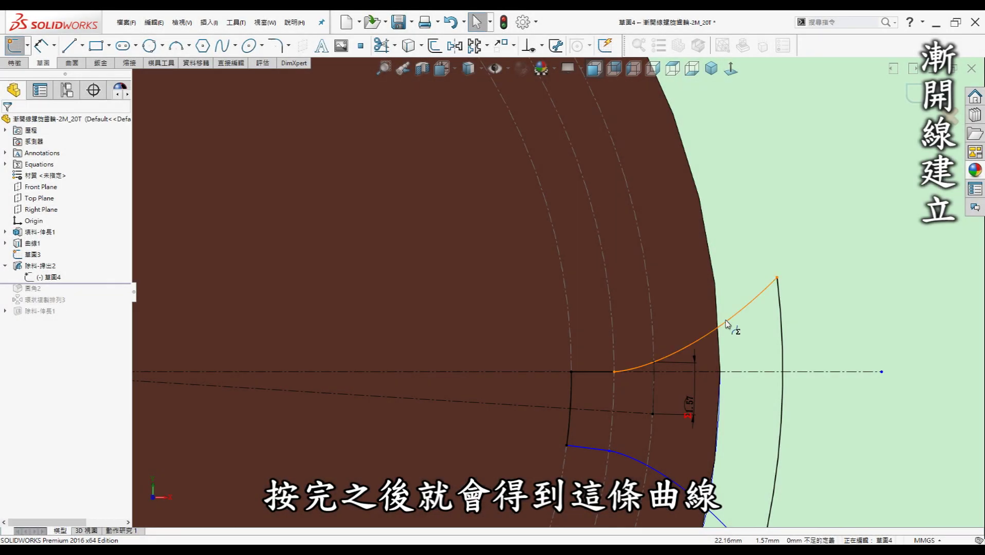
Inspect the existing involute curve's parametric equations and compare the tooth-gap profile with the reference circles of 草圖3
click(723, 324)
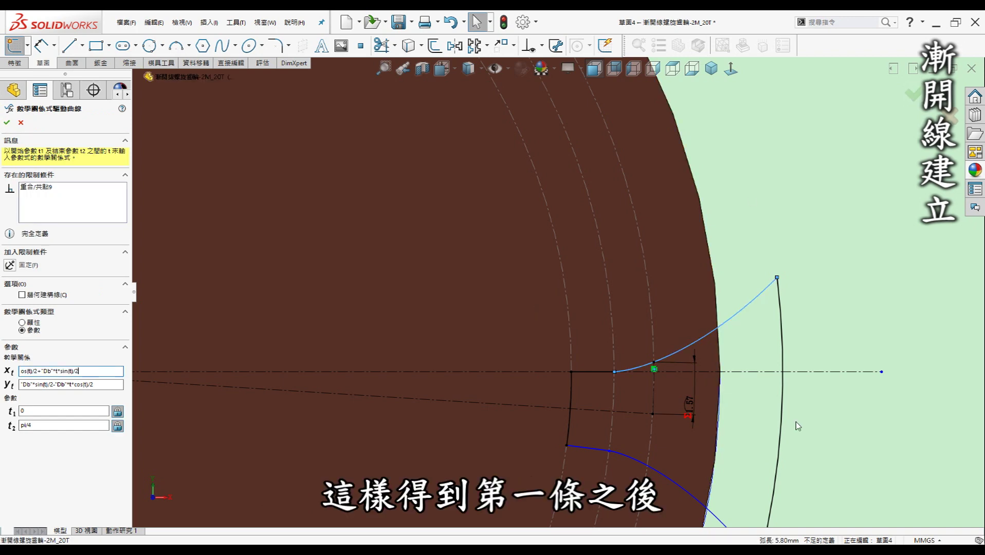
click(797, 292)
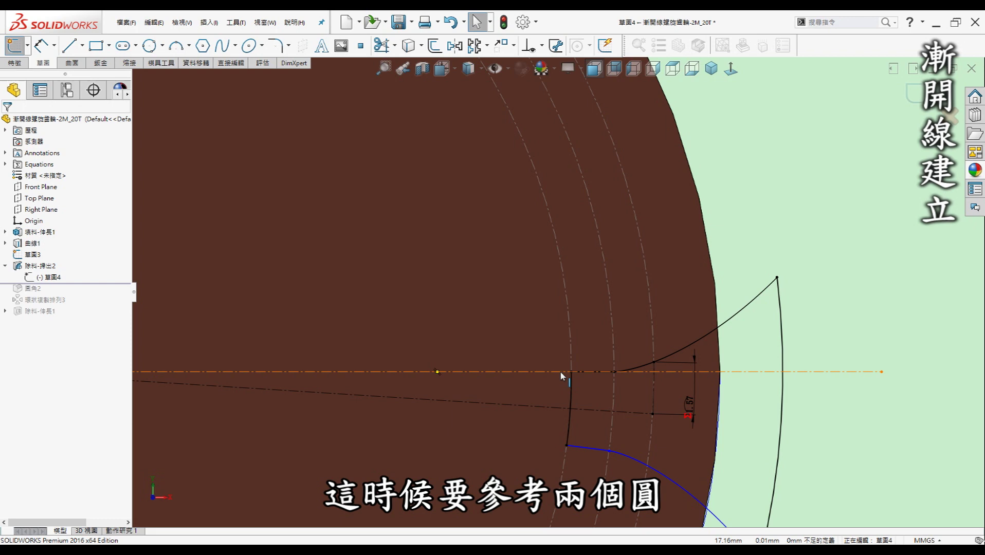
scroll(595, 309, up, 1)
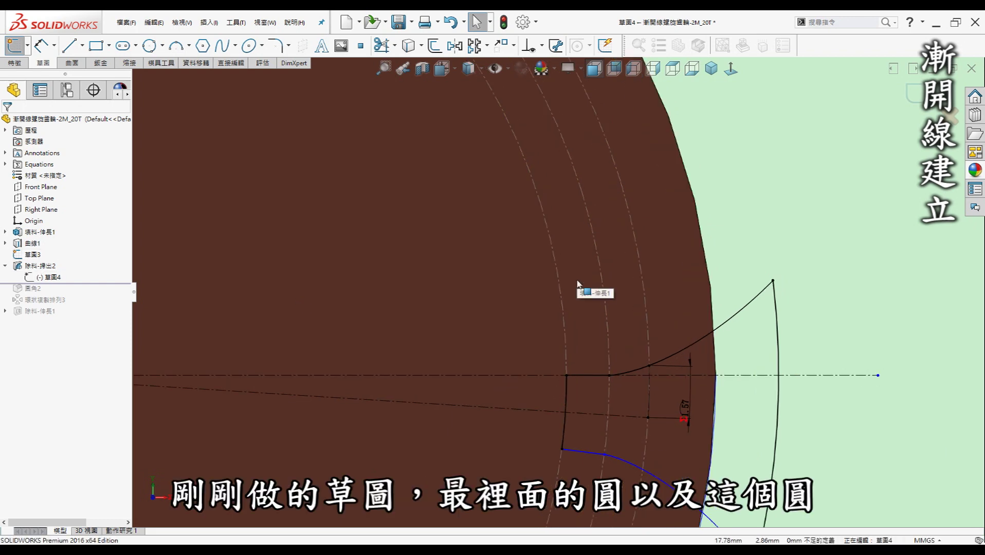
scroll(579, 278, down, 1)
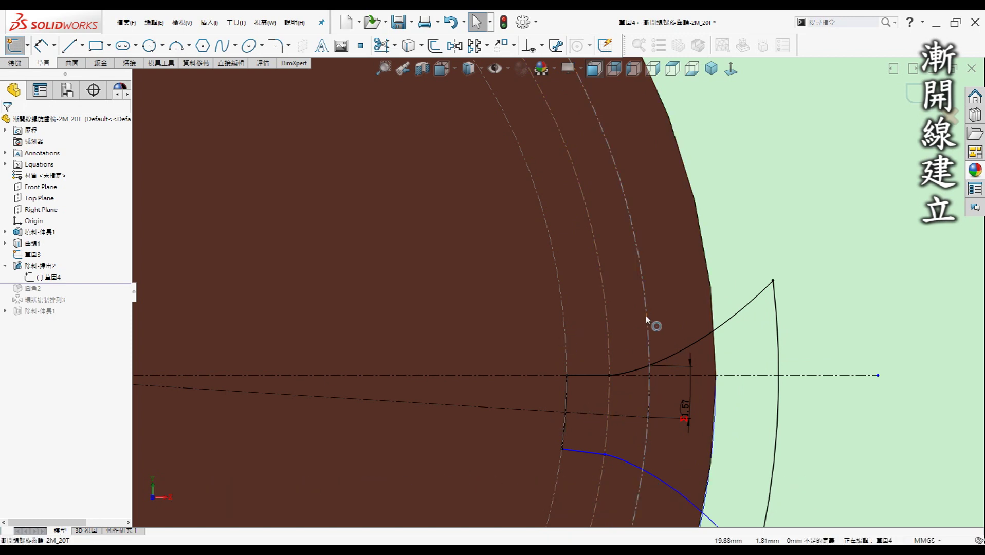
scroll(648, 325, up, 1)
scroll(668, 402, up, 1)
scroll(626, 389, up, 2)
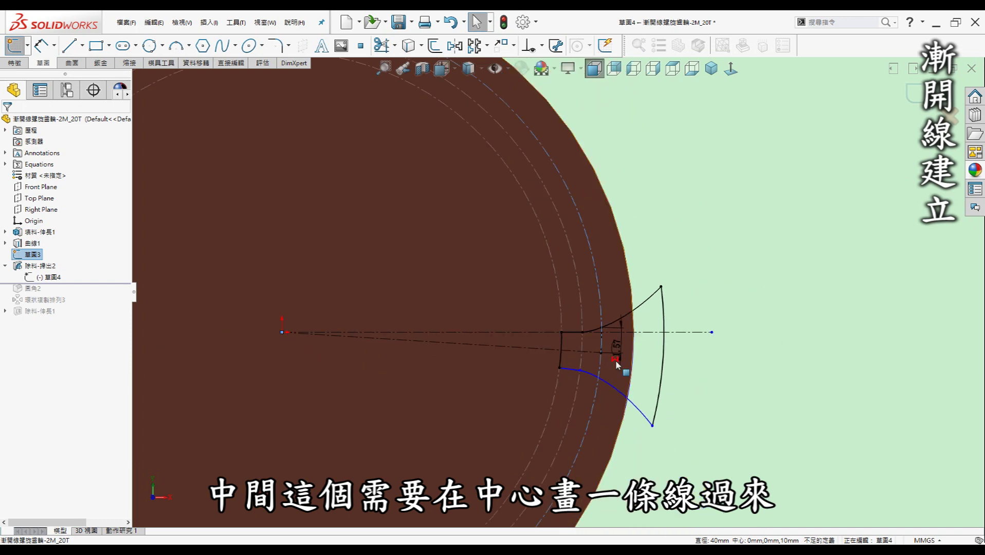
Try an arc-length Smart Dimension on the pitch-circle construction arc using its two endpoints and the arc, and cancel it
scroll(596, 355, down, 3)
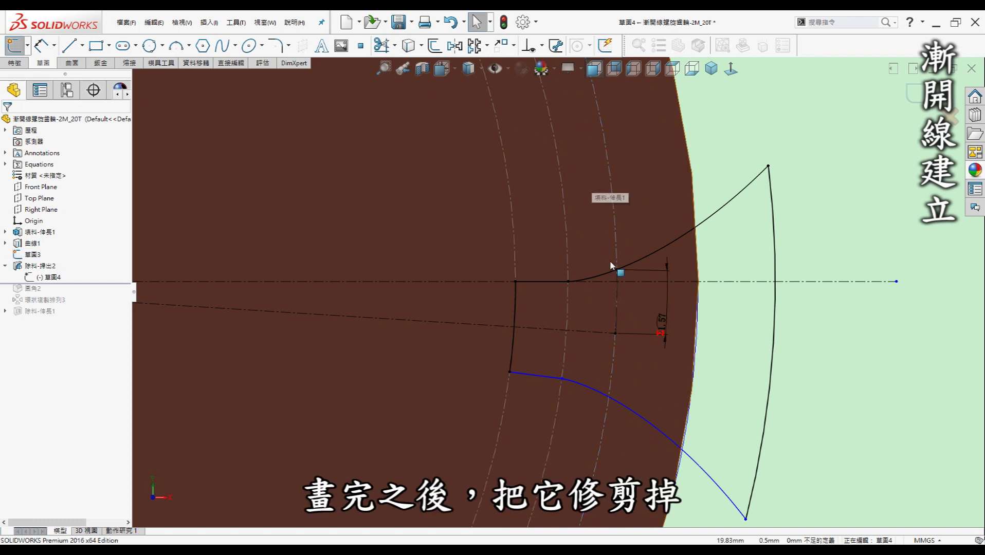
scroll(619, 283, down, 3)
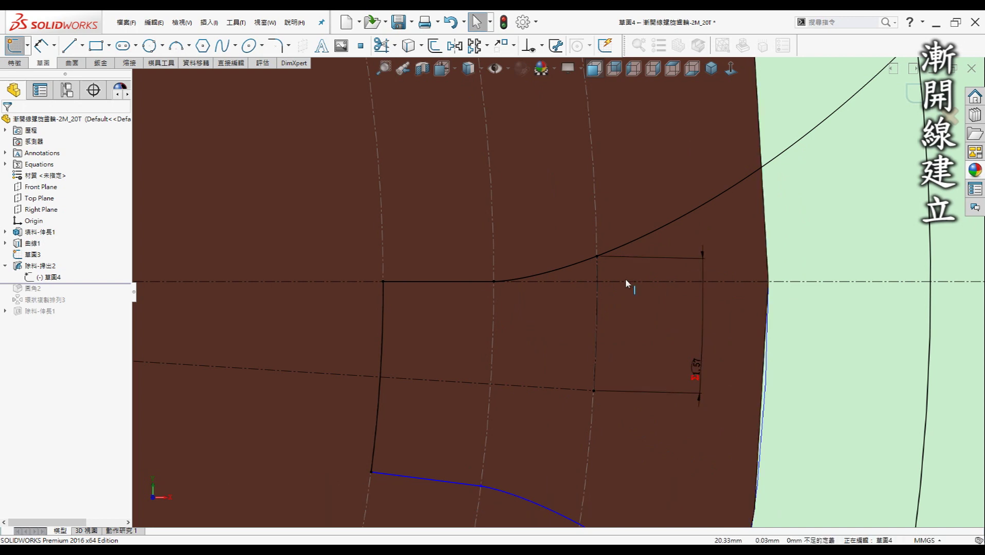
key(d)
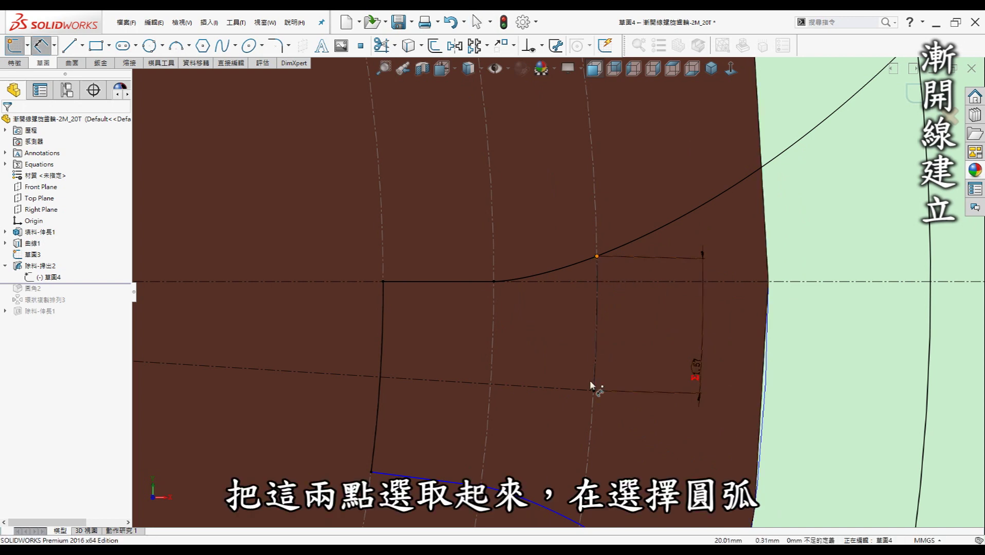
click(592, 391)
click(597, 357)
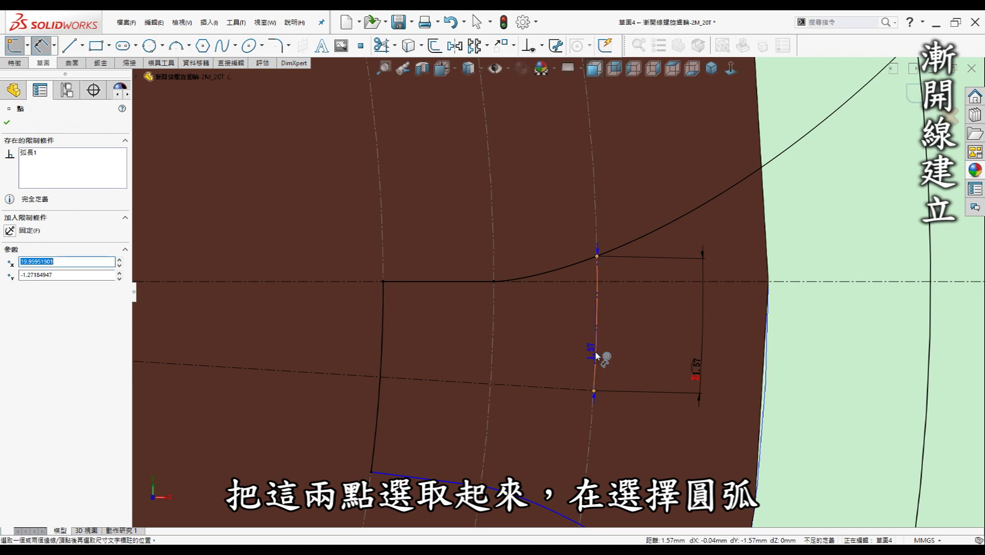
click(596, 352)
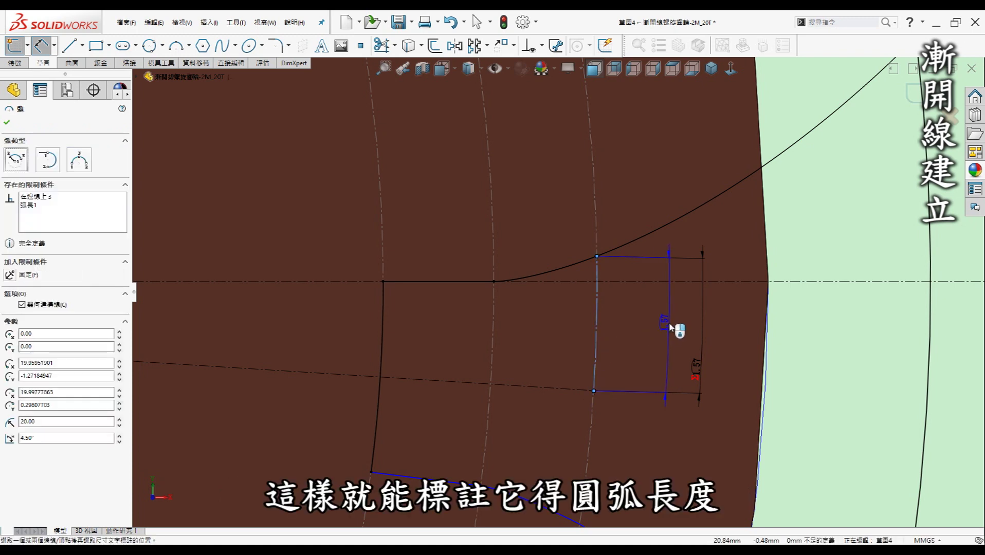
key(Escape)
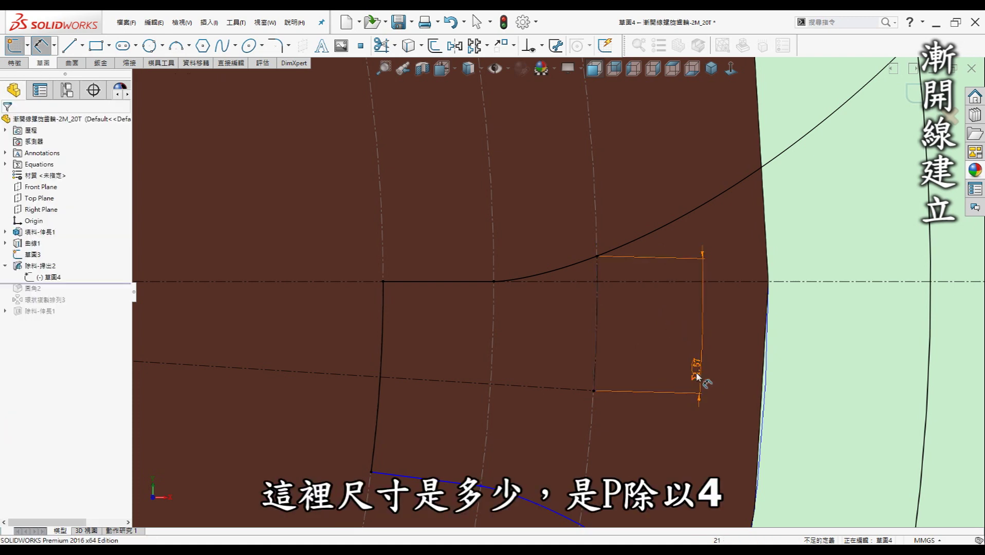
Review the equation that drives the arc-length dimension of 草圖4 and close the equations
scroll(680, 361, up, 1)
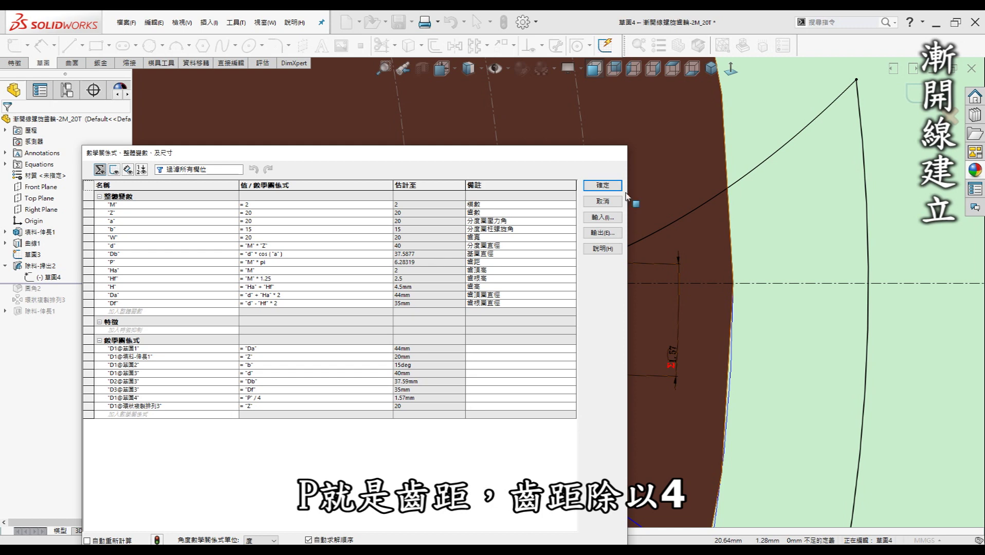
click(609, 186)
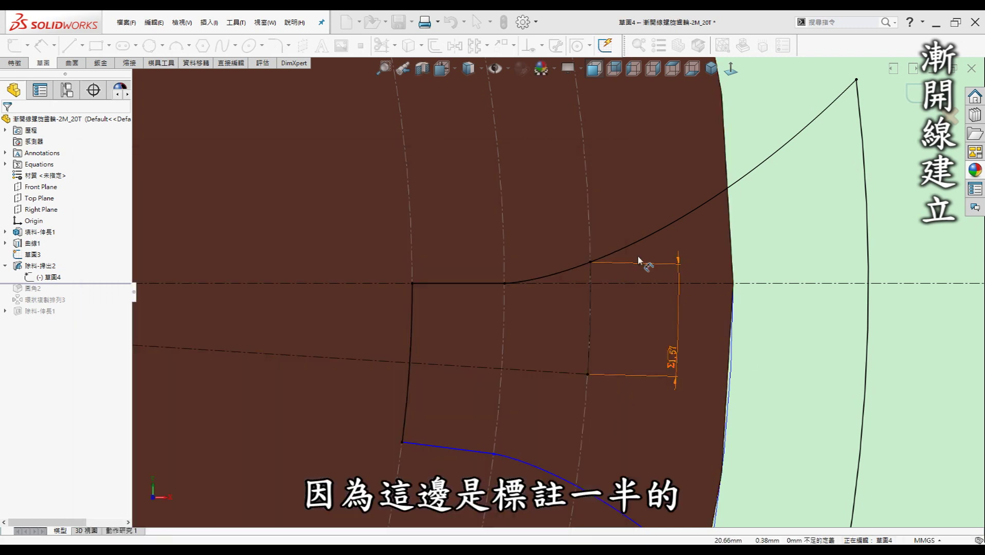
Examine the sloped mirror centerline's properties and how the involute, base line and root arc of the tooth-gap profile meet
scroll(554, 333, up, 3)
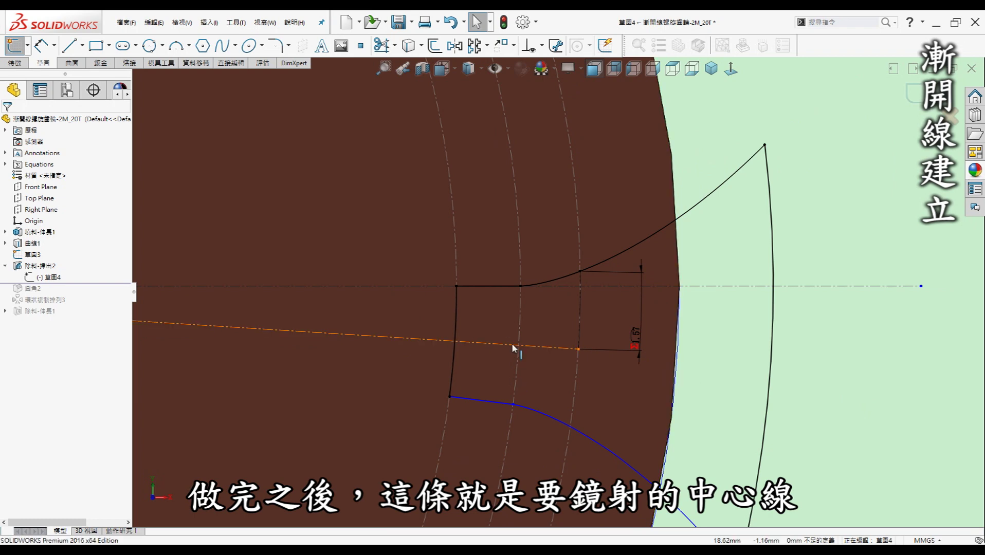
click(511, 343)
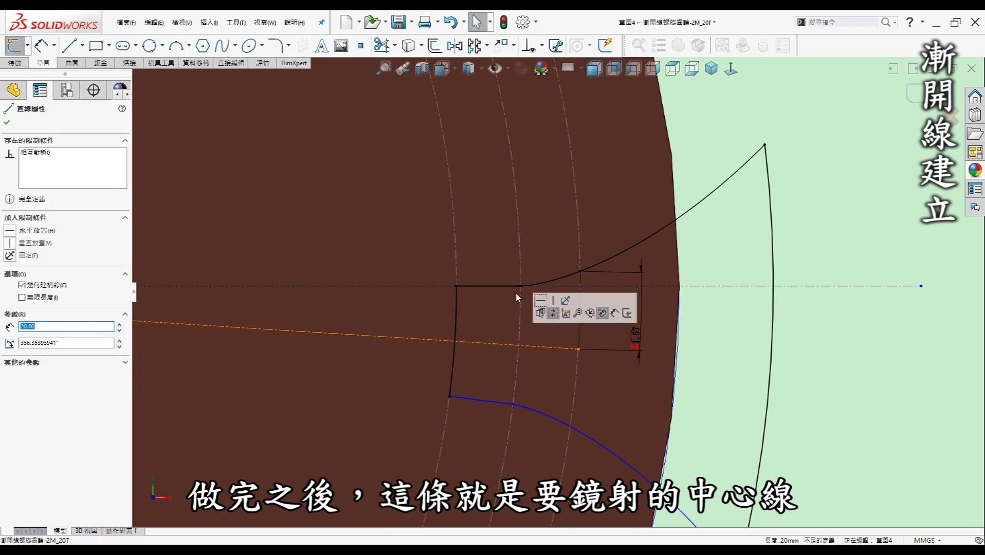
scroll(481, 342, up, 2)
scroll(592, 269, down, 5)
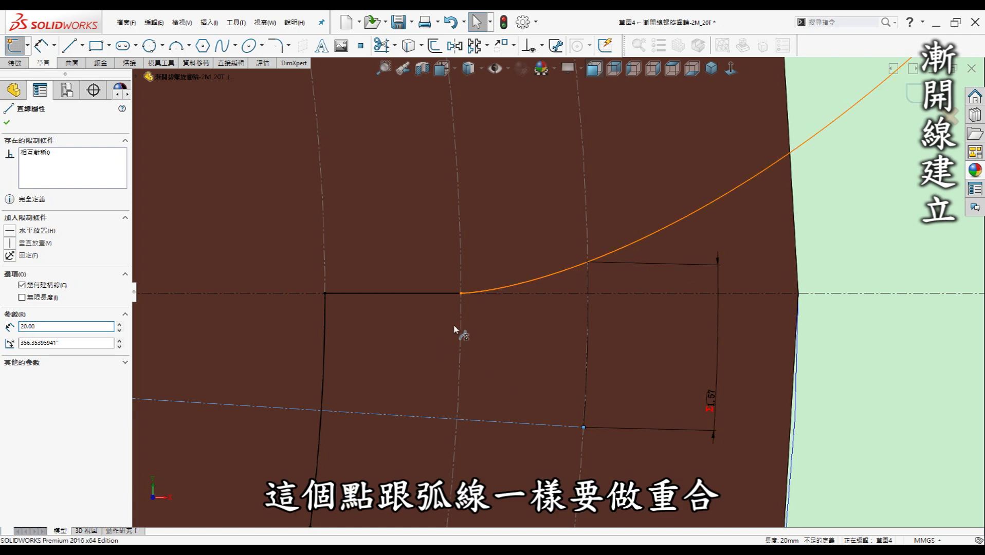
click(556, 272)
click(842, 363)
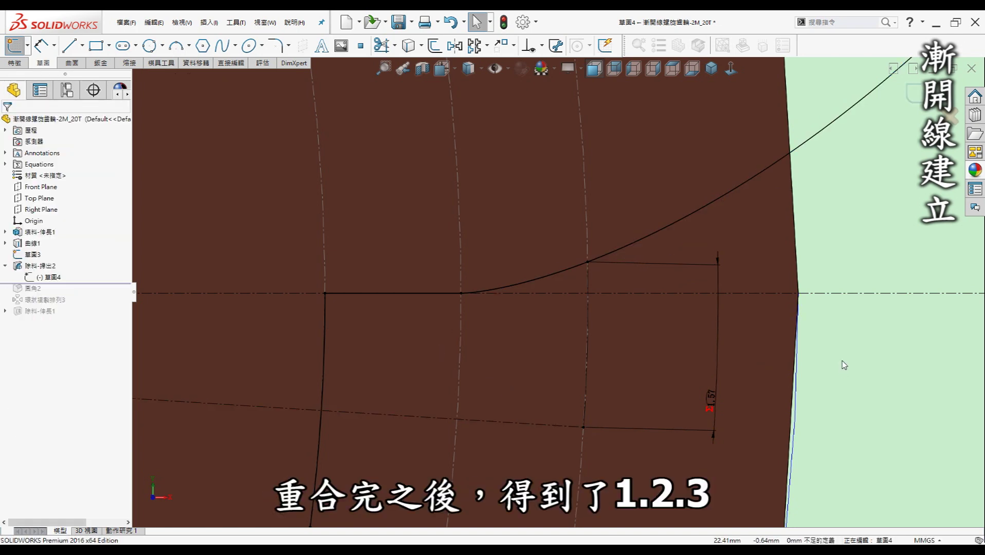
scroll(843, 366, up, 3)
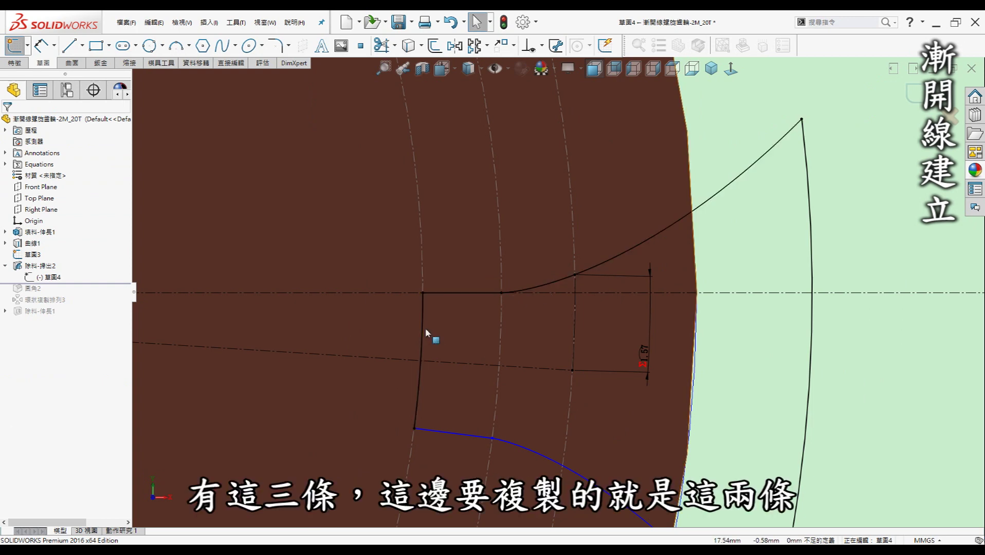
Examine the sloped centerline used as the mirror axis and the mirrored lower flank of the closed tooth-gap profile
scroll(424, 328, up, 1)
scroll(429, 327, up, 1)
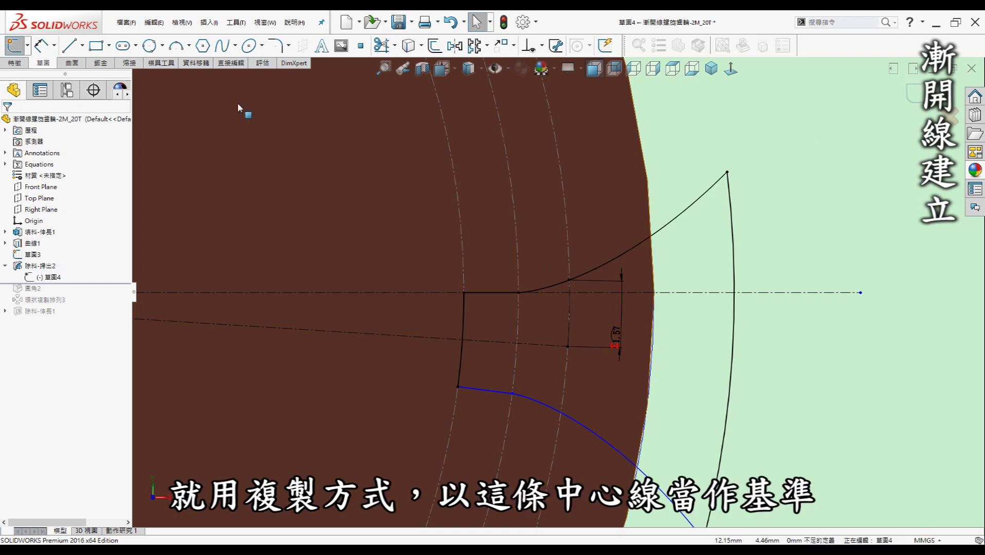
click(539, 343)
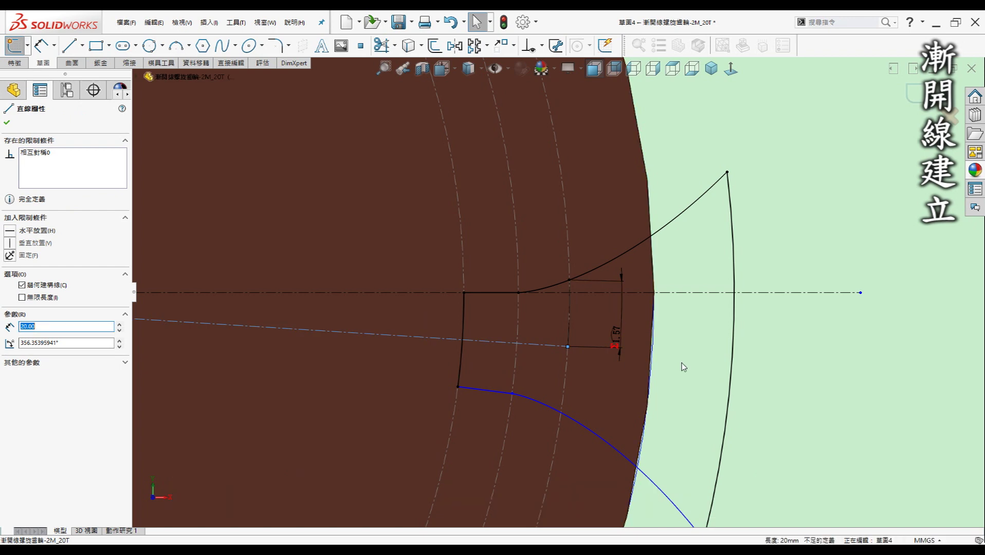
key(Escape)
scroll(481, 289, up, 3)
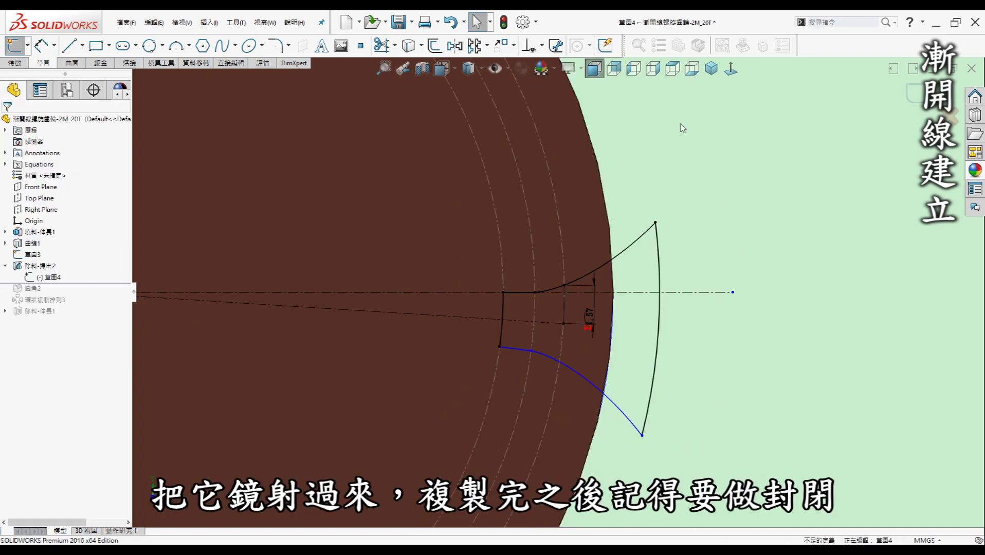
scroll(461, 354, up, 2)
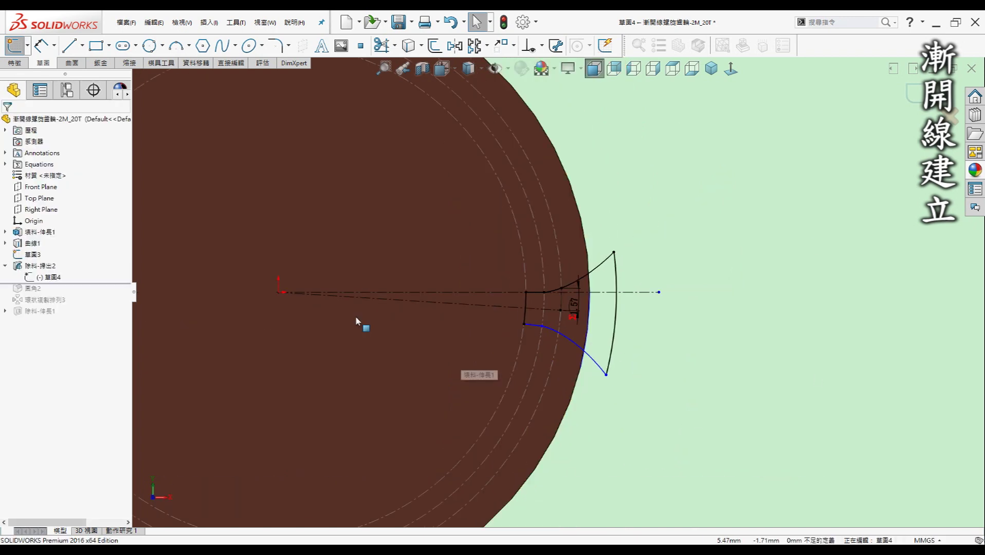
key(c)
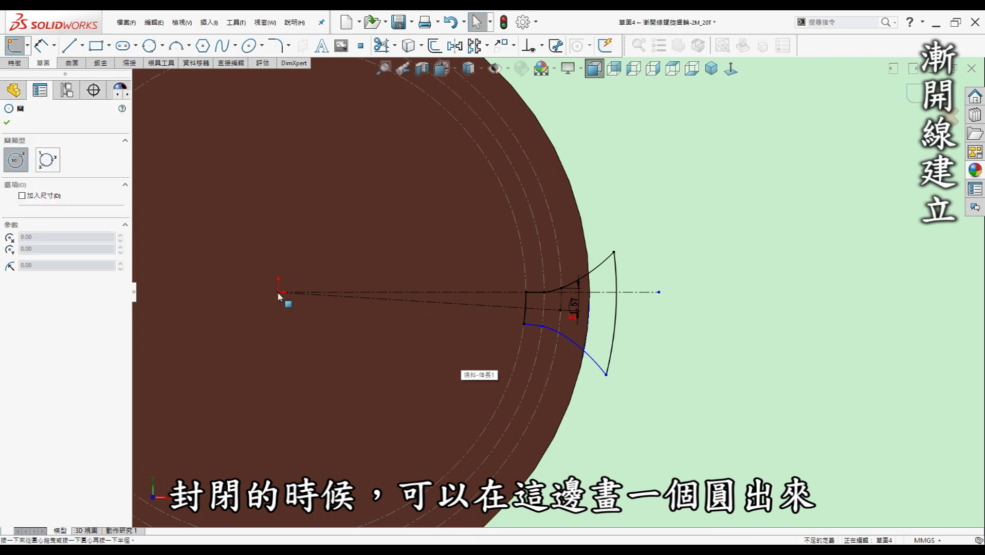
click(278, 293)
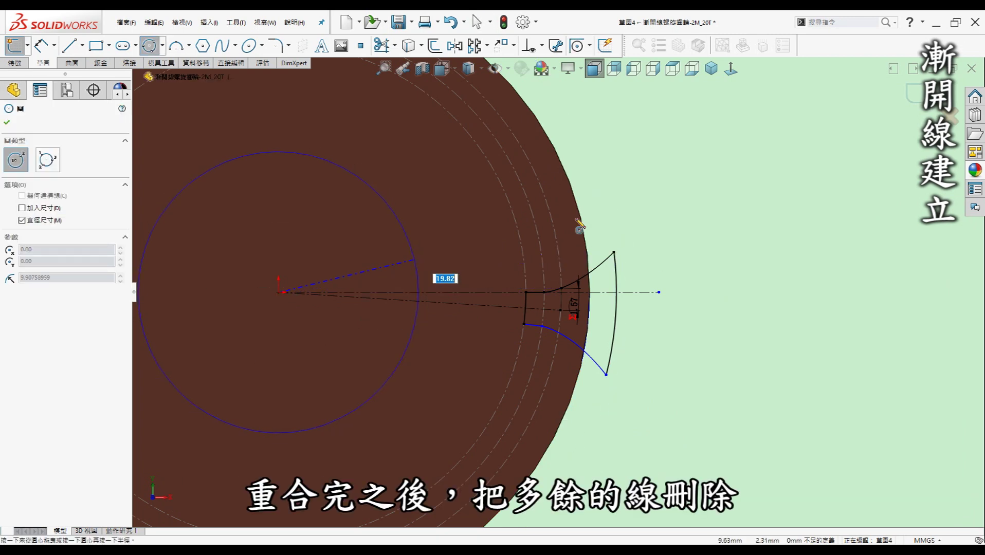
key(Escape)
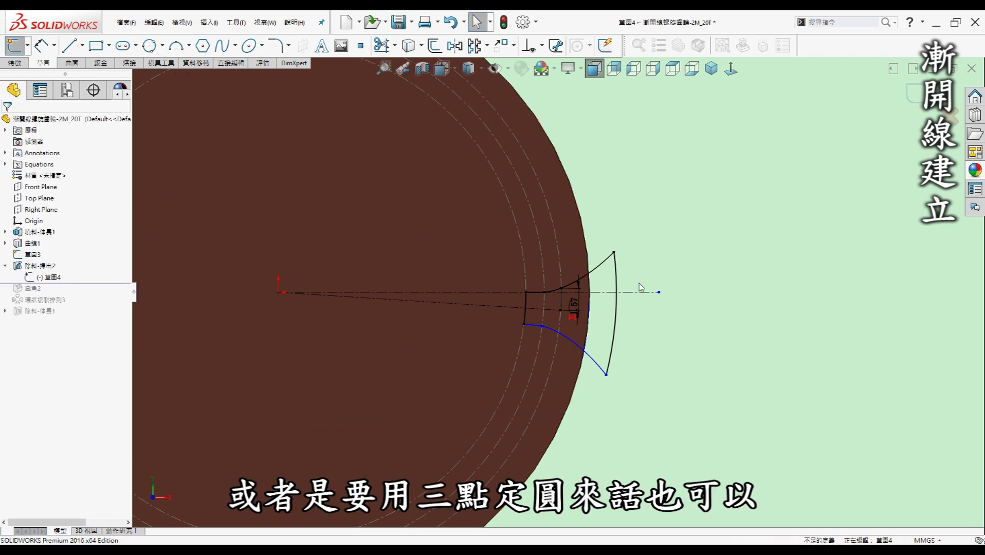
Check the construction-geometry setting of the short pitch-circle arc in the tooth-gap profile, and exit 草圖4
scroll(579, 285, down, 3)
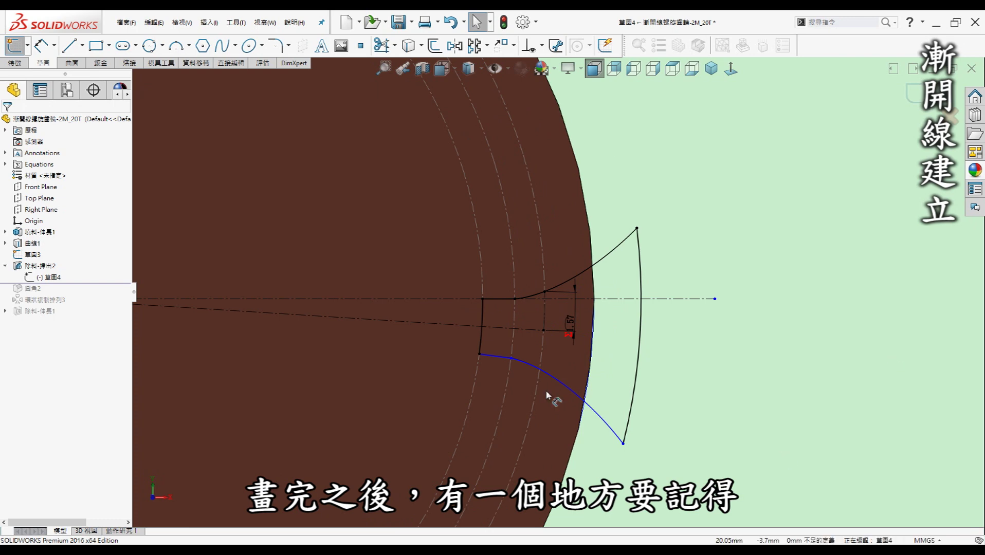
scroll(496, 303, down, 5)
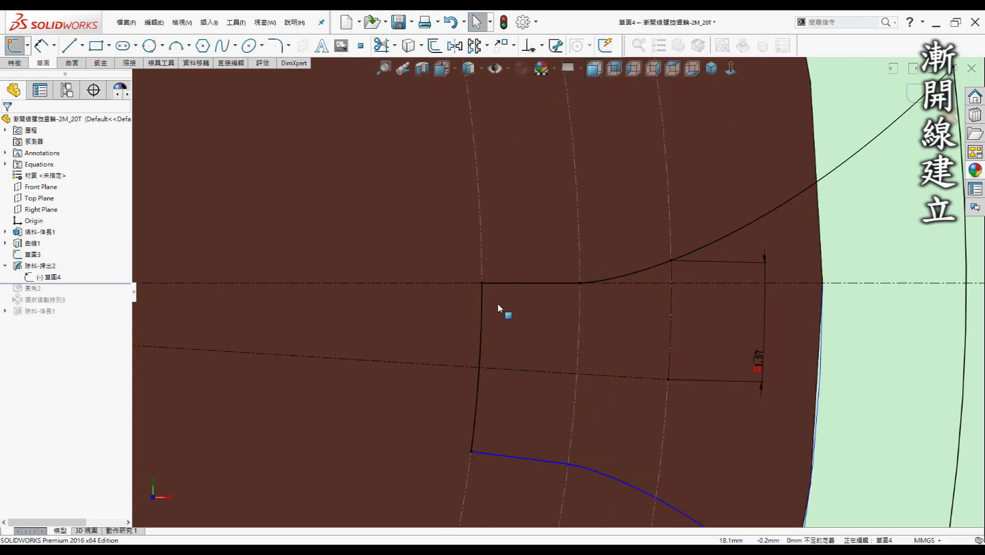
click(671, 319)
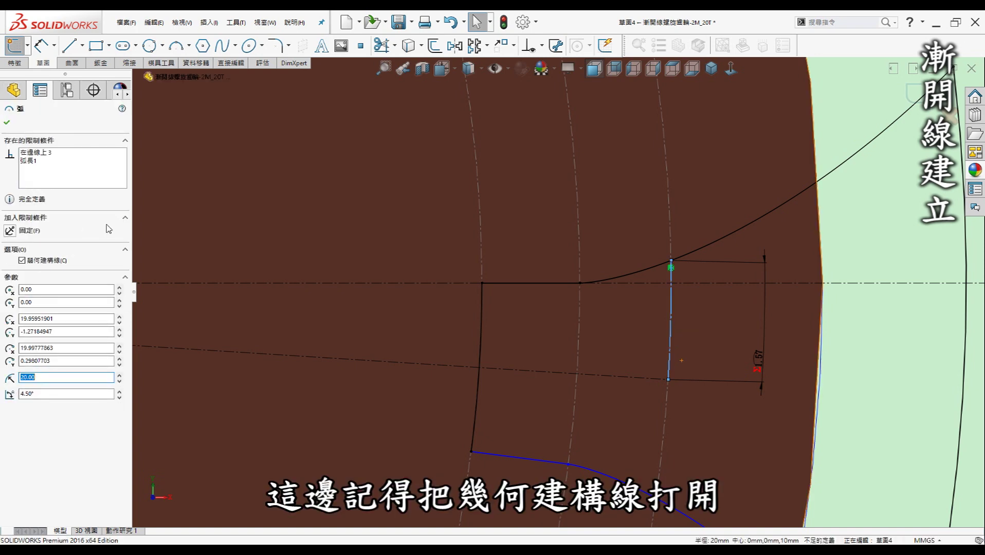
click(650, 301)
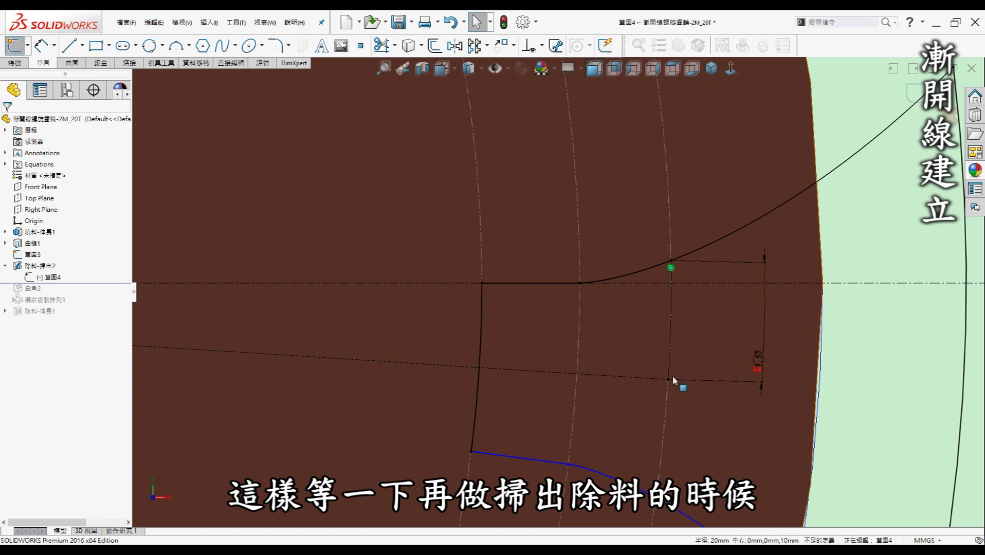
scroll(608, 325, up, 3)
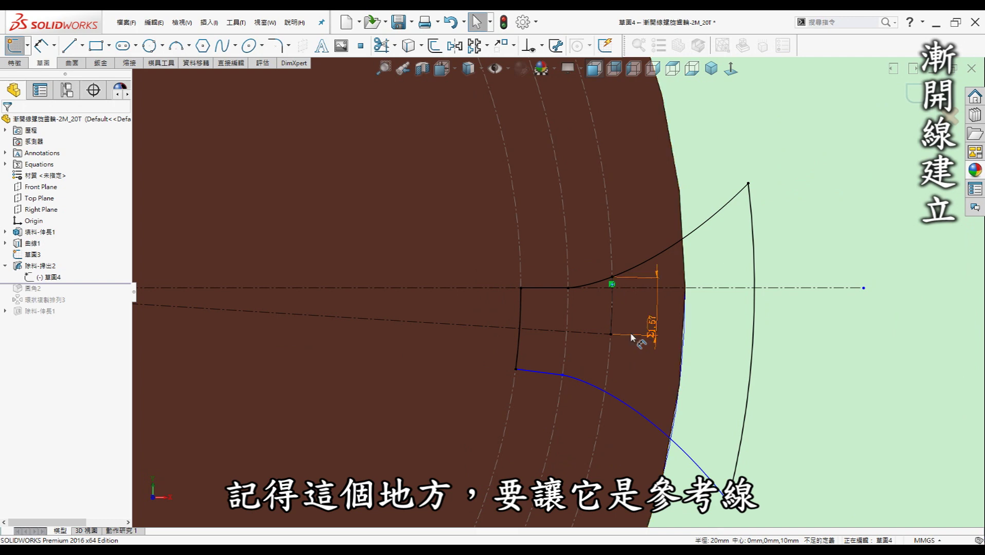
scroll(634, 328, up, 2)
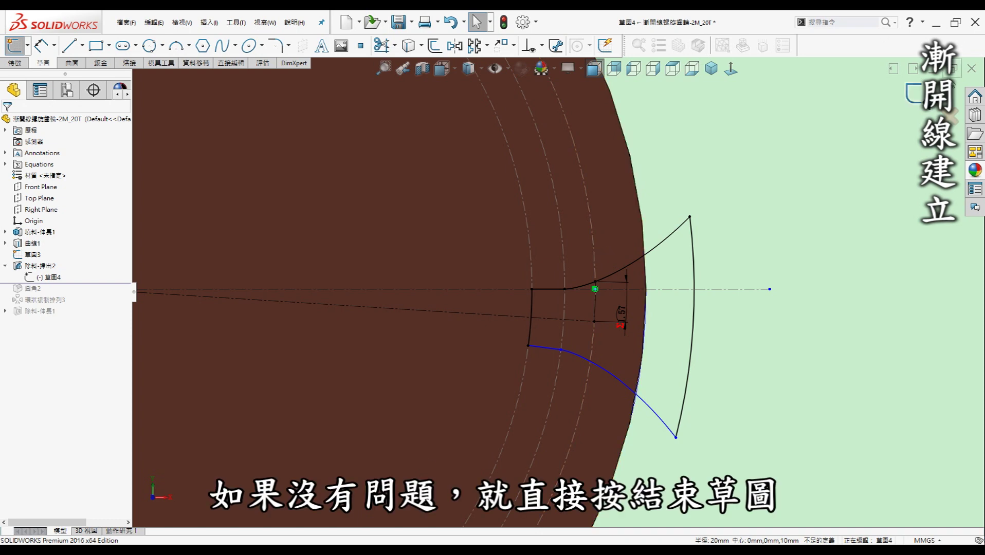
click(912, 95)
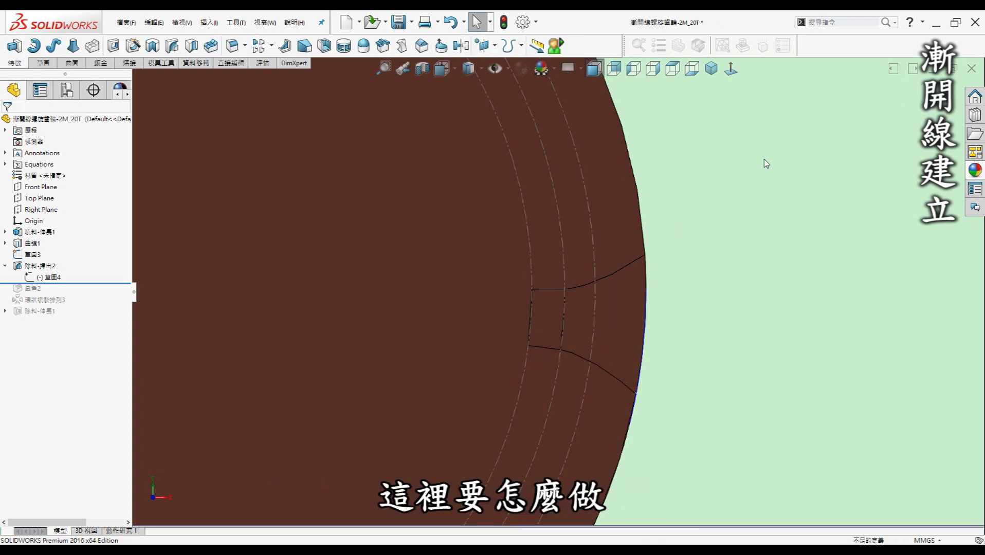
Inspect the tooth gap in 3D and highlight its profile sketch 草圖4 and projected path 曲線1
key(f)
middle_drag(741, 149, 727, 164)
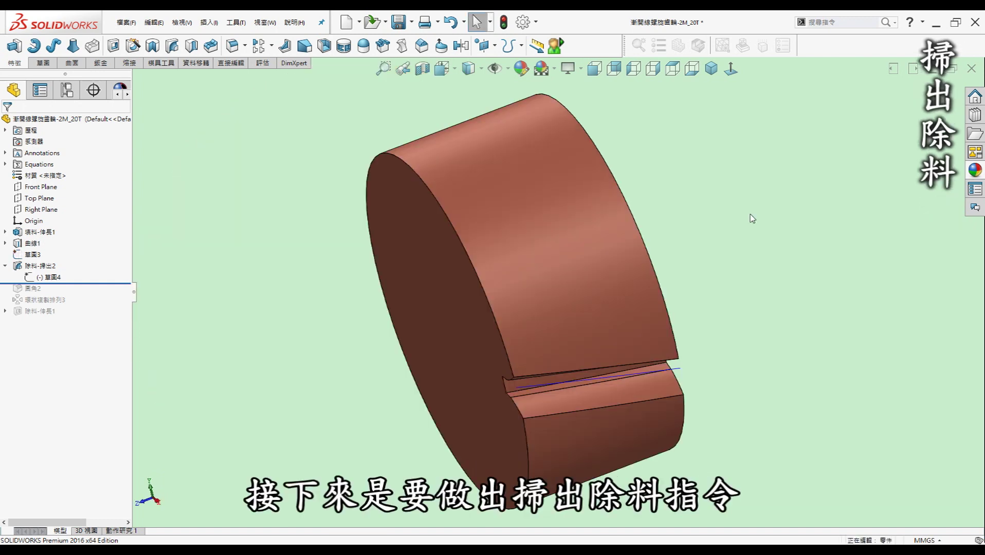
middle_drag(760, 238, 497, 297)
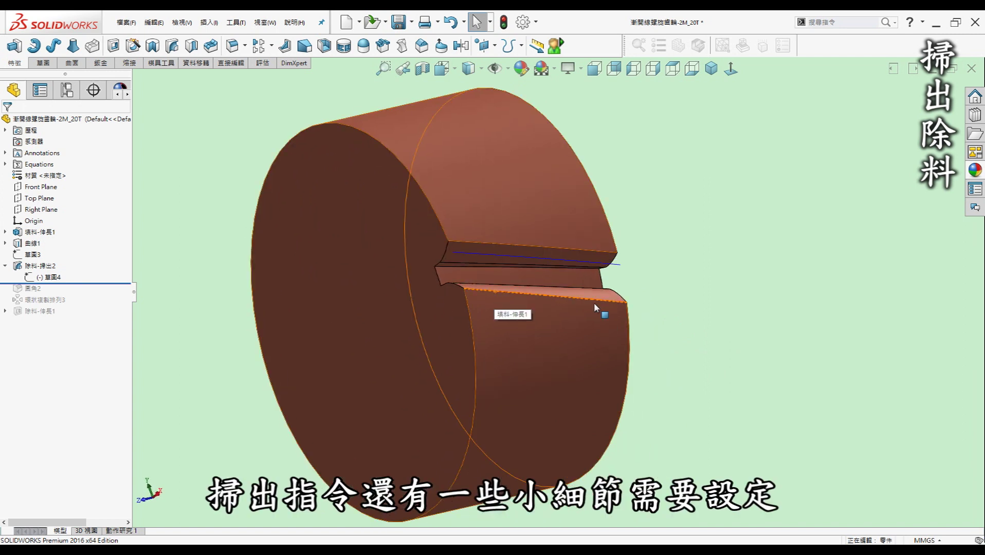
middle_drag(674, 308, 606, 298)
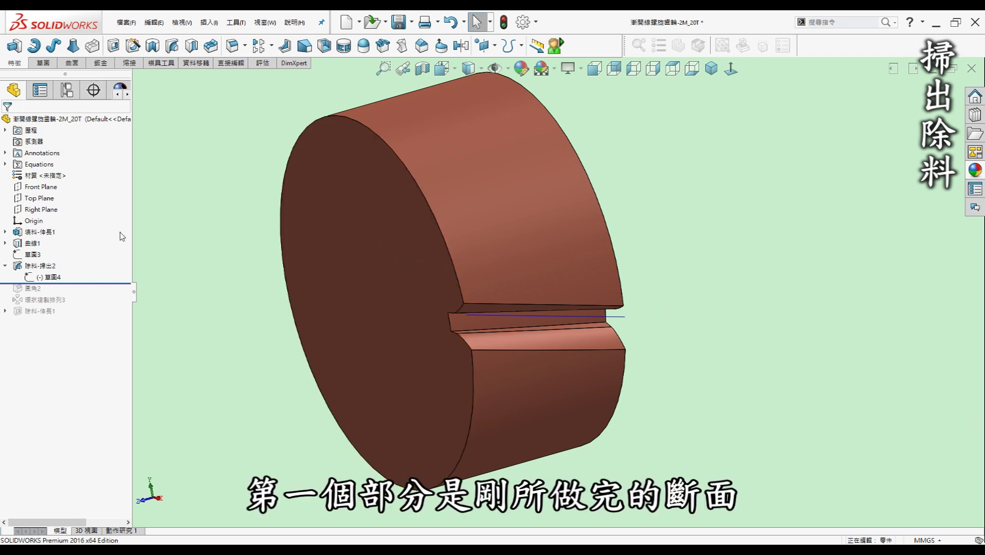
click(47, 277)
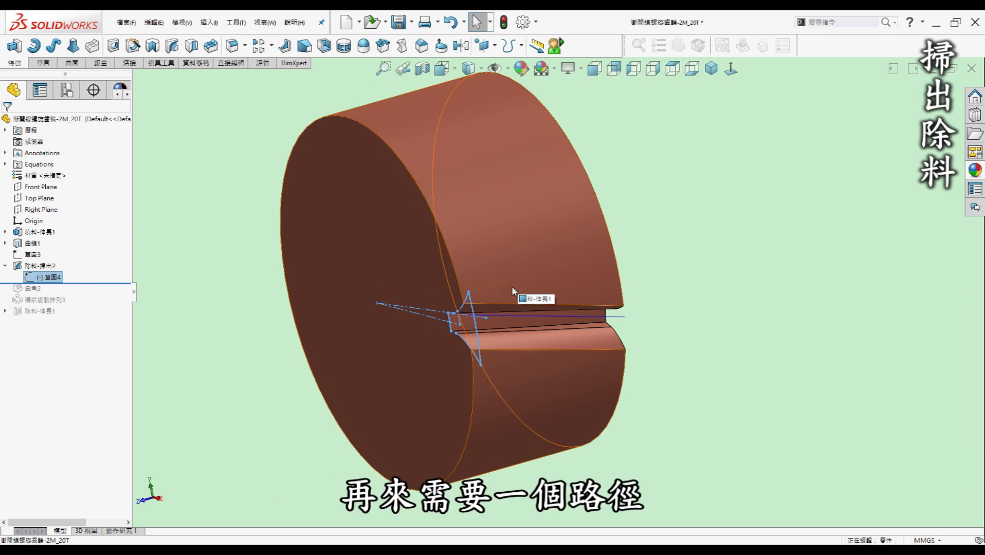
click(29, 243)
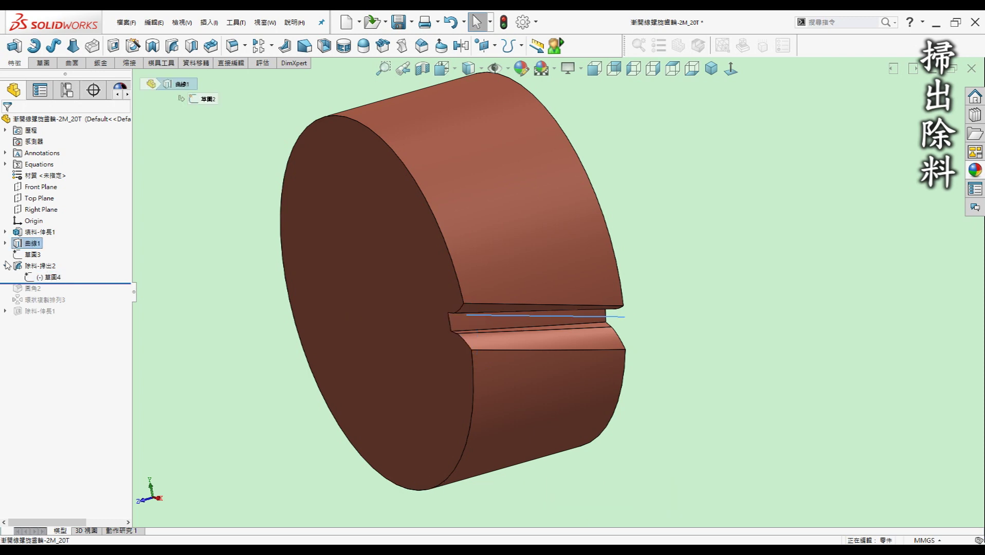
click(707, 328)
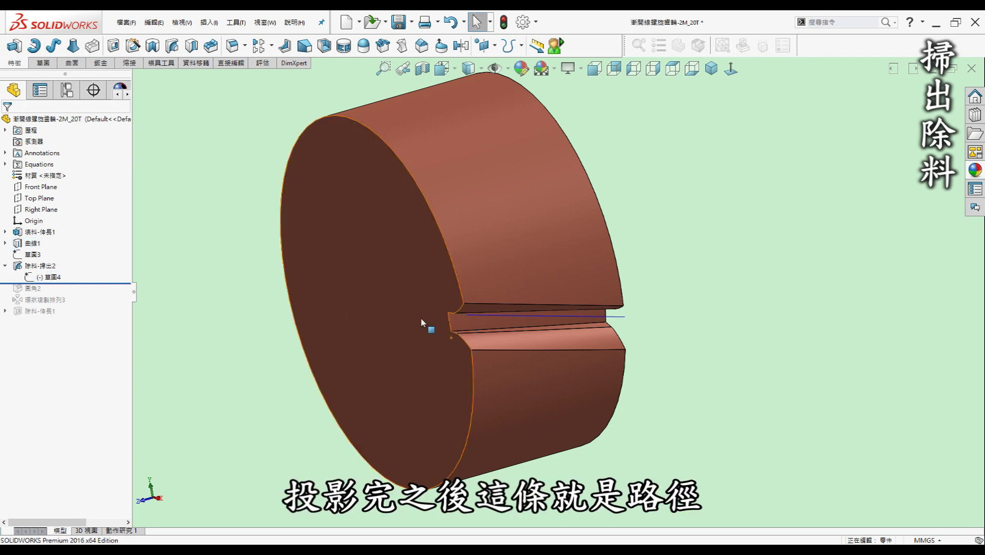
click(82, 277)
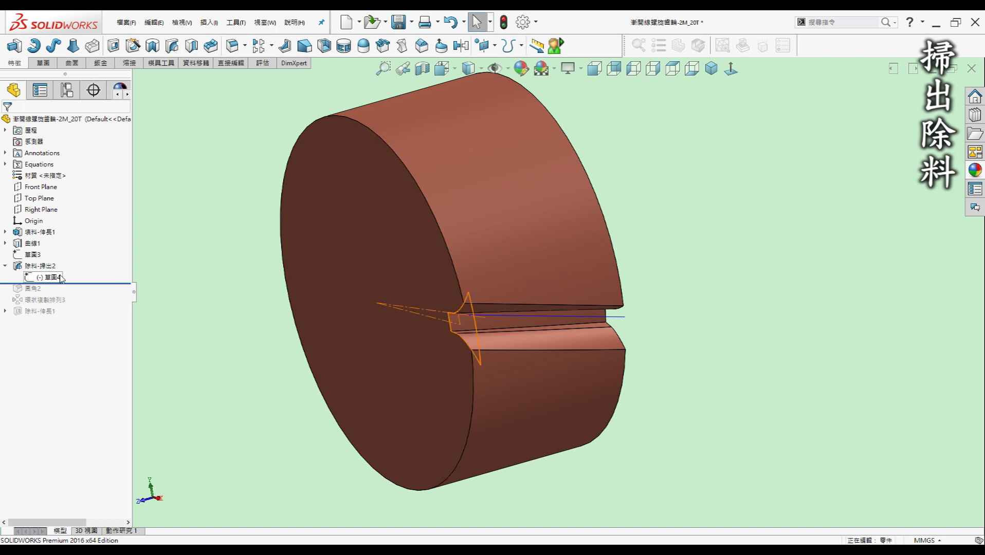
click(243, 254)
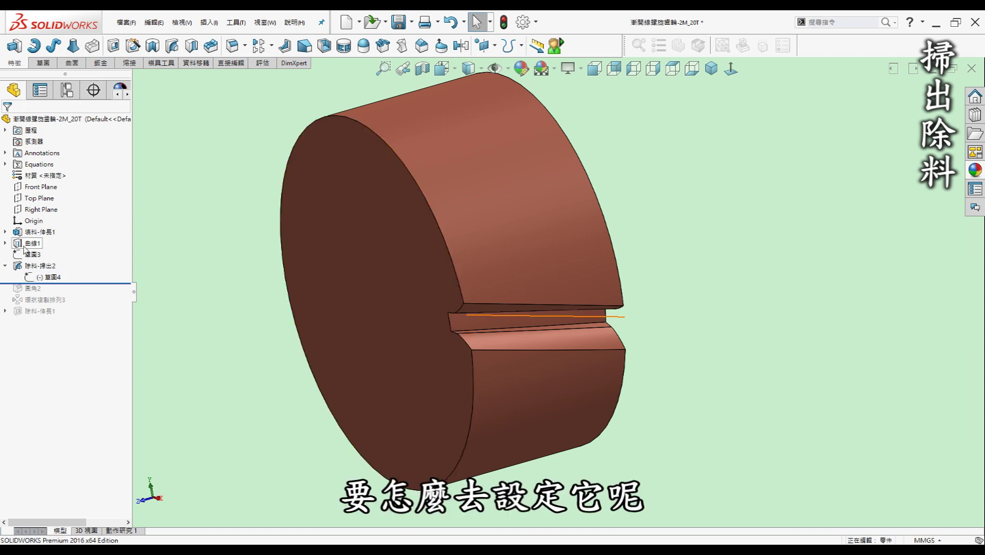
Open the swept cut 除料-掃出2 for editing and review its profile orientation, profile twist, twist control and Direction 1 angle settings
click(40, 265)
click(69, 233)
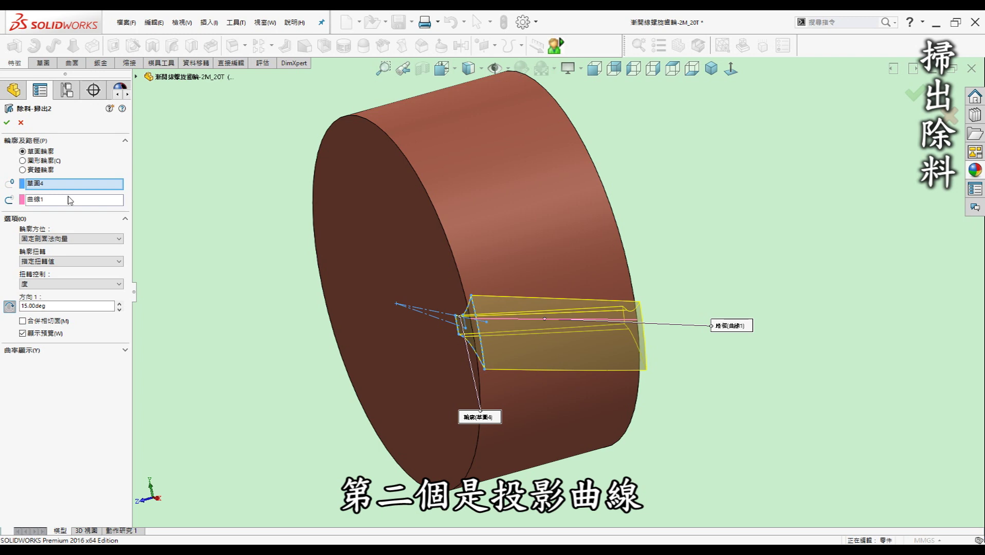
click(75, 239)
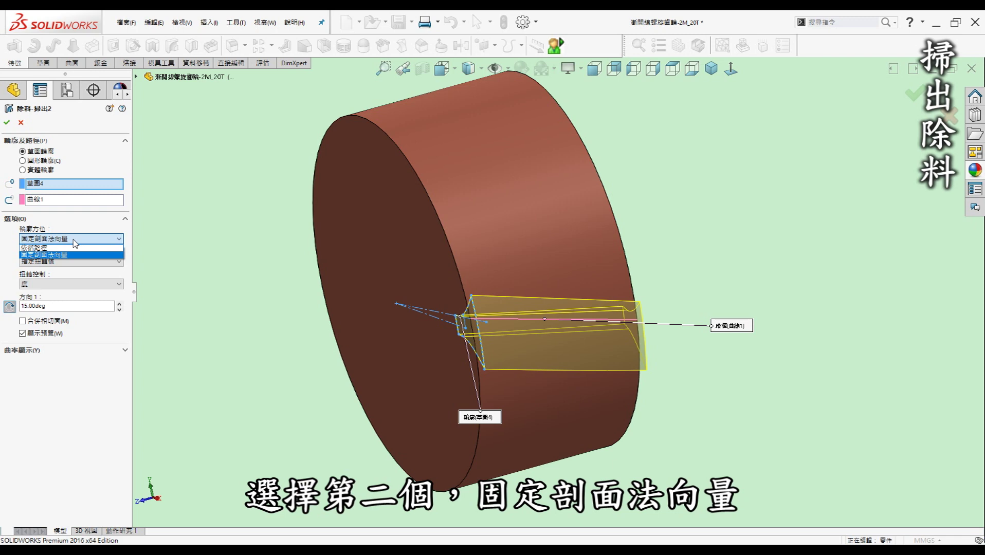
click(74, 239)
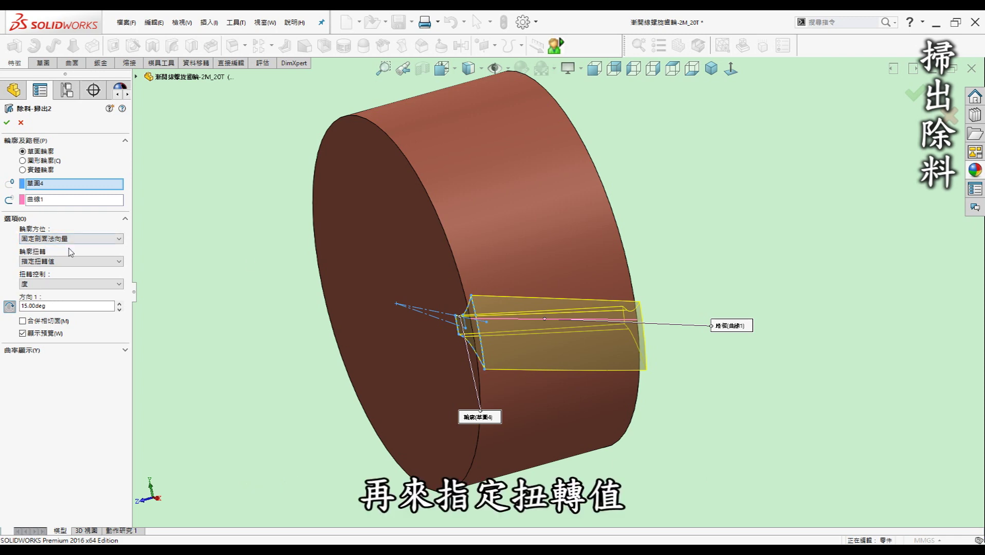
click(61, 263)
click(61, 263)
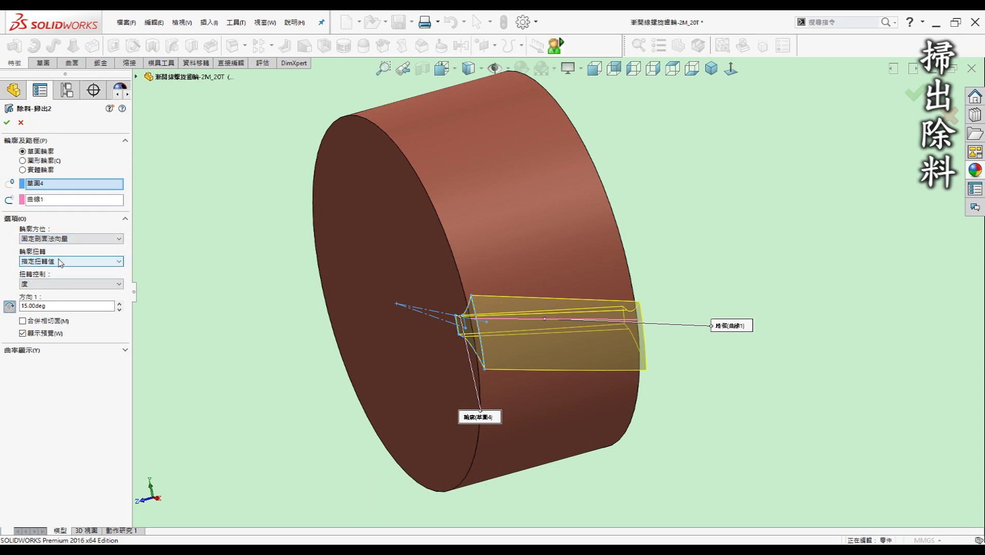
click(57, 284)
click(57, 284)
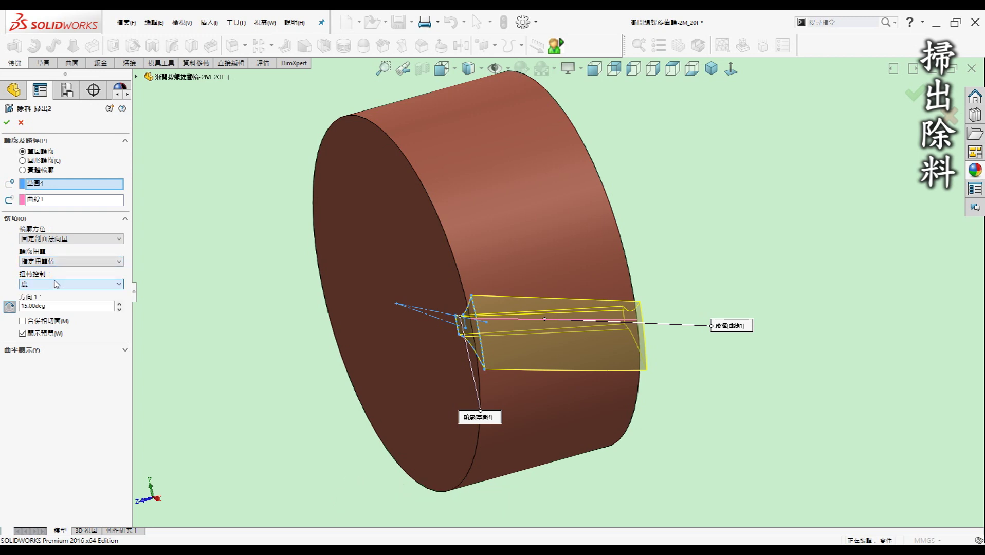
click(30, 307)
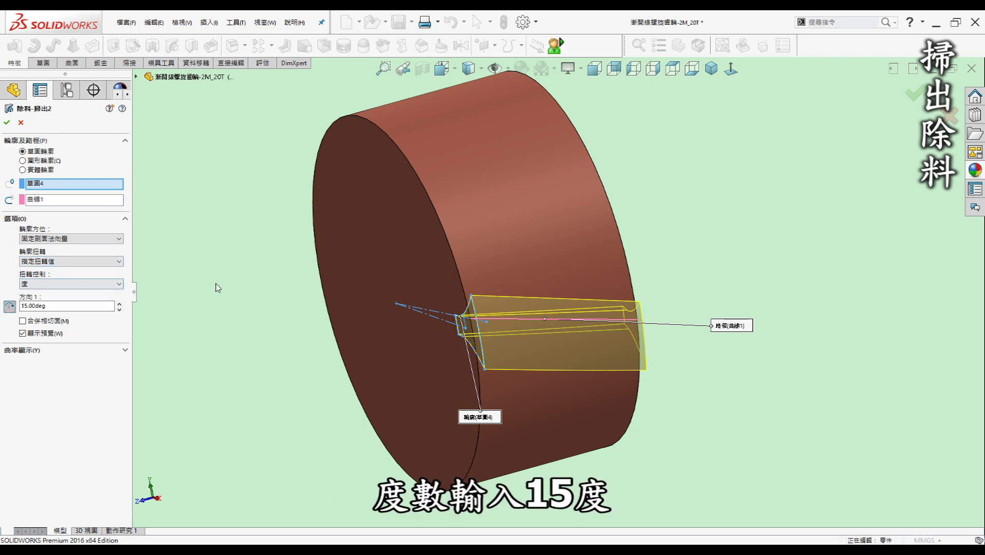
Try the opposite twist direction for the swept cut, compare the previews, restore the original direction and finish editing
scroll(595, 345, down, 3)
middle_drag(595, 343, 582, 327)
scroll(580, 328, down, 1)
click(9, 307)
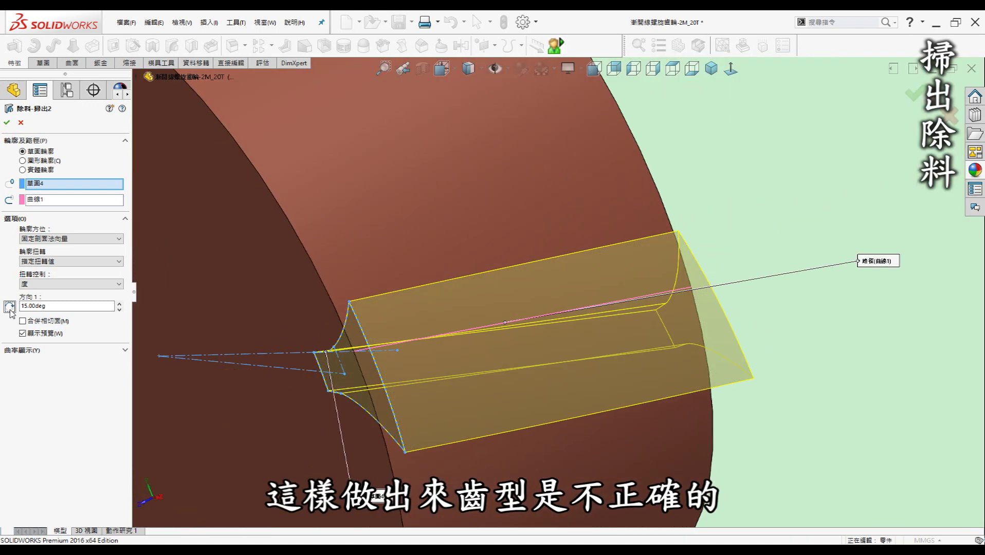
click(9, 307)
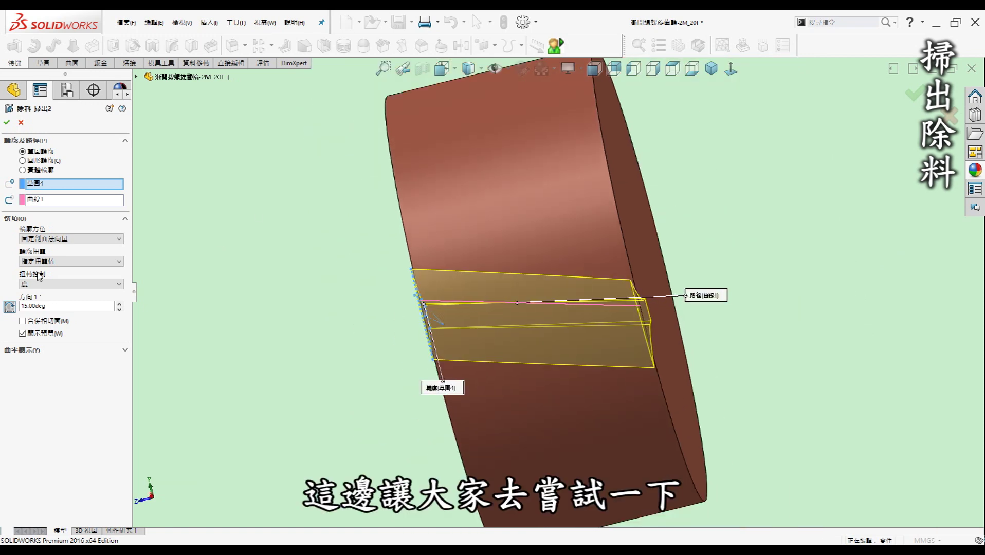
middle_drag(278, 260, 307, 273)
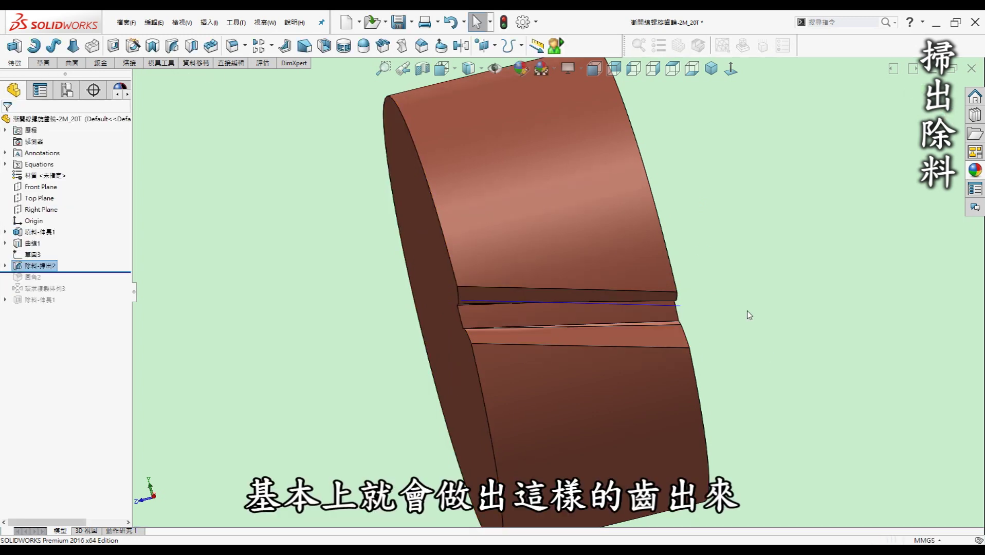
Examine the end of the swept tooth gap for uncut material, checking the upper flank face as the source for a zero-offset surface
scroll(652, 305, down, 8)
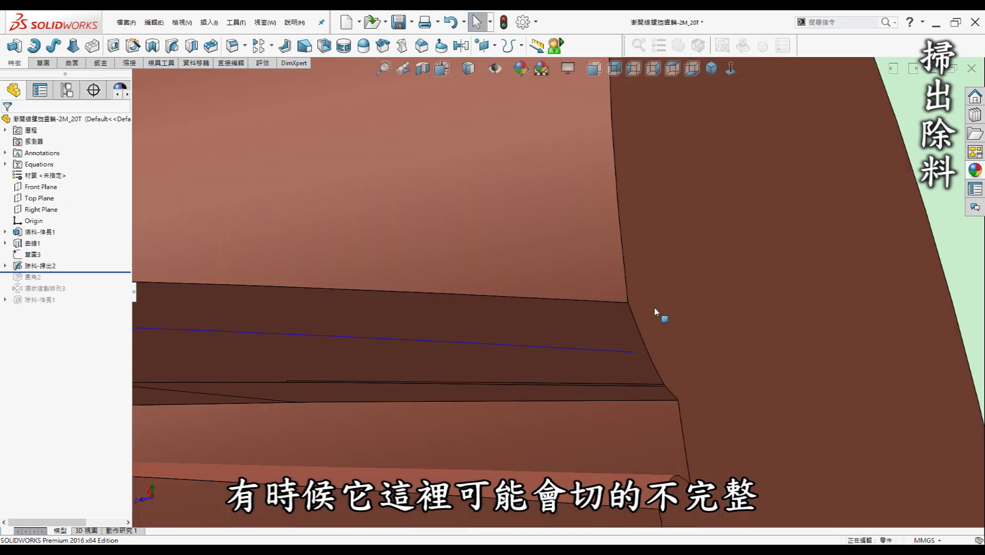
middle_drag(619, 322, 662, 307)
click(72, 63)
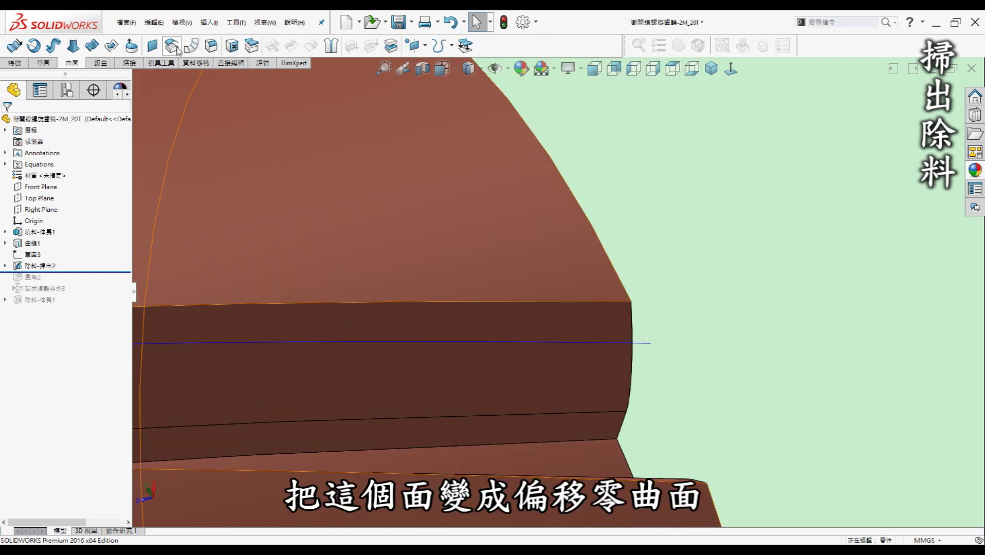
click(611, 334)
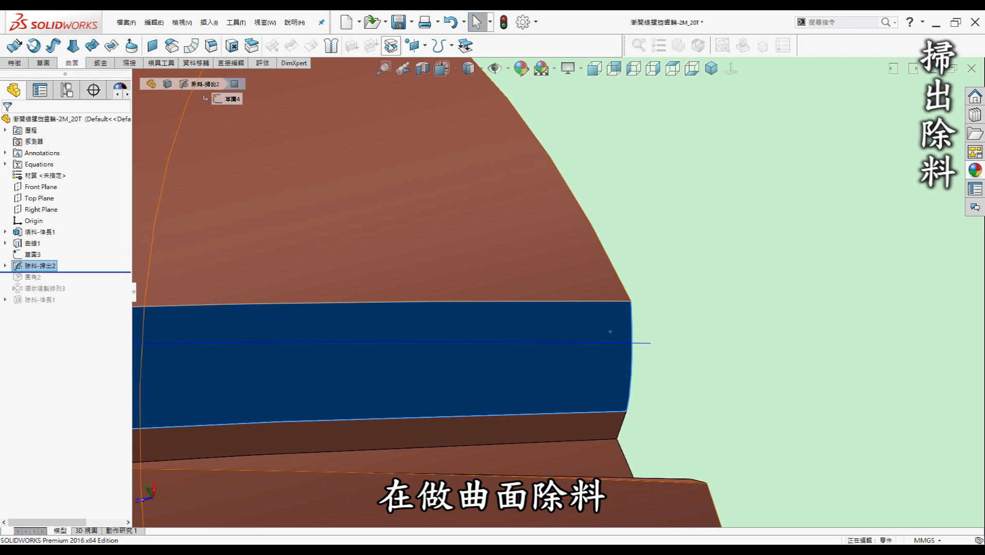
click(684, 363)
middle_drag(684, 363, 607, 304)
scroll(437, 255, up, 3)
middle_drag(492, 260, 723, 319)
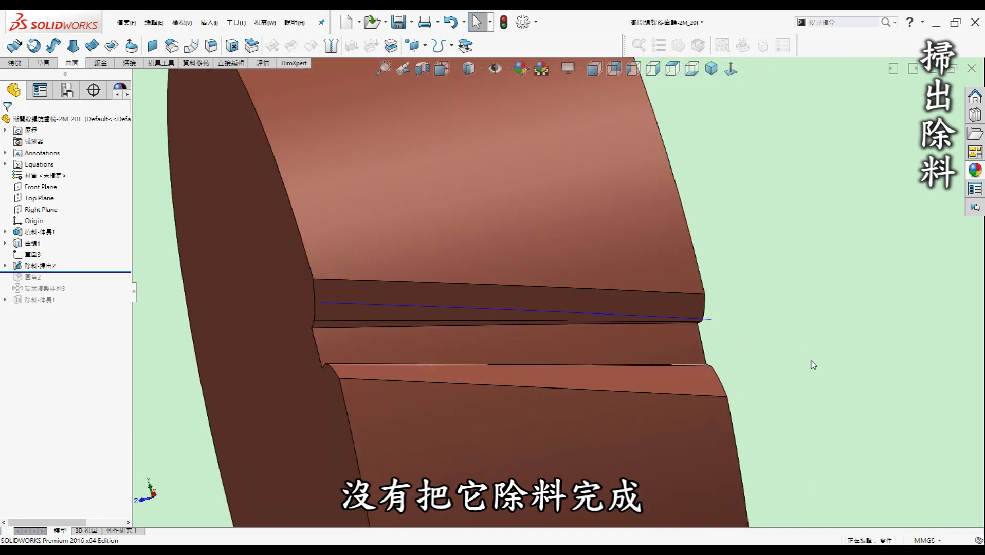
Roll the feature history forward to include fillet 圓角2 and inspect the rounded edges at the root of the tooth gap
middle_drag(774, 354, 699, 343)
click(71, 62)
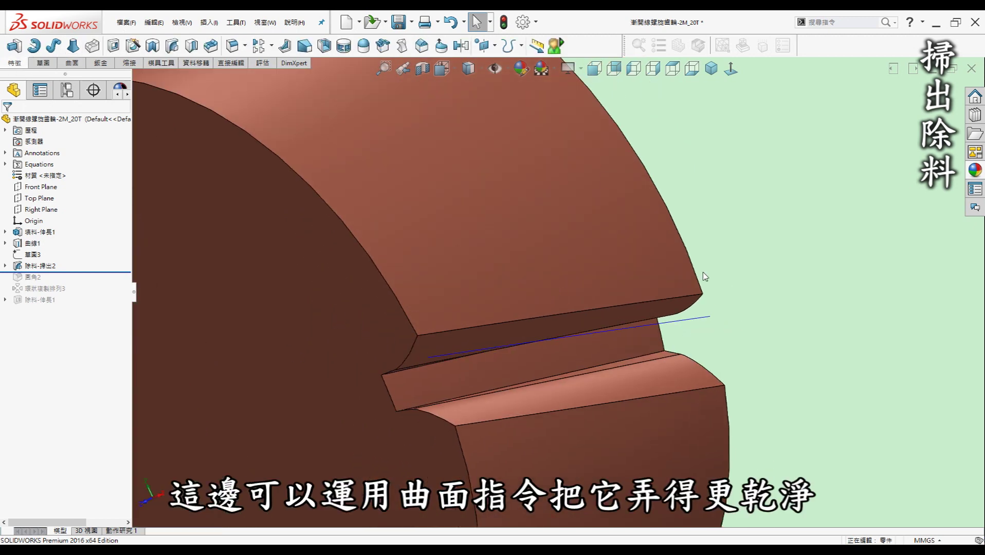
scroll(778, 306, up, 4)
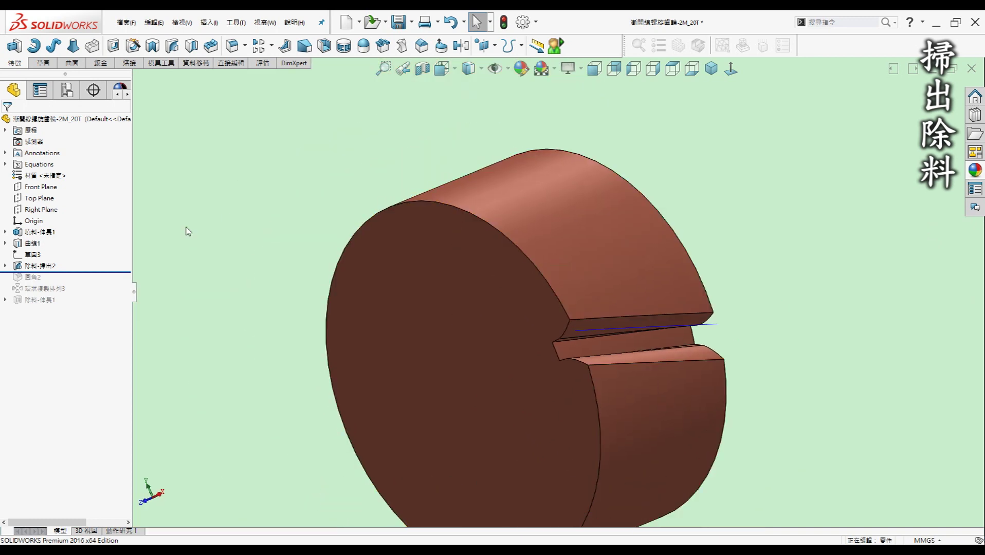
drag(108, 272, 106, 283)
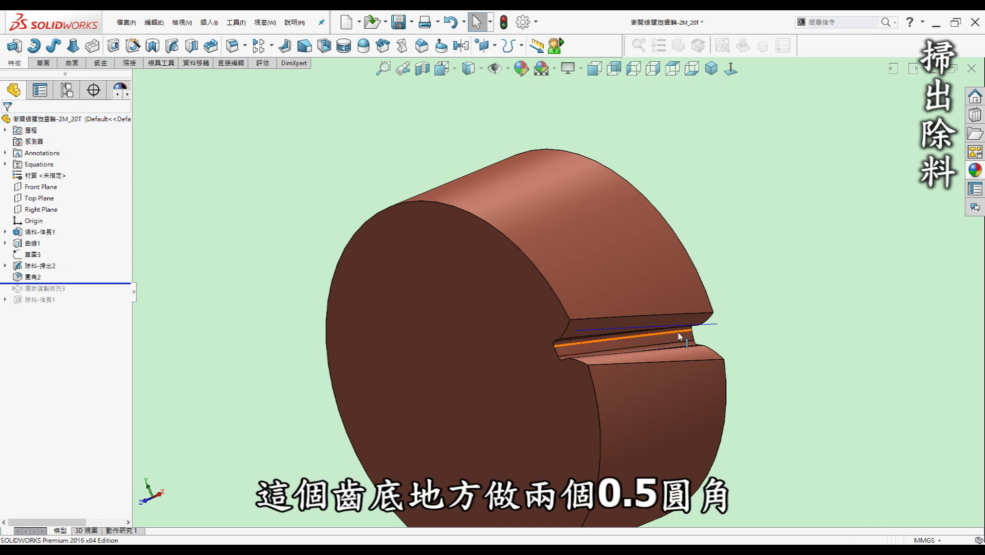
scroll(565, 361, down, 3)
scroll(564, 360, down, 3)
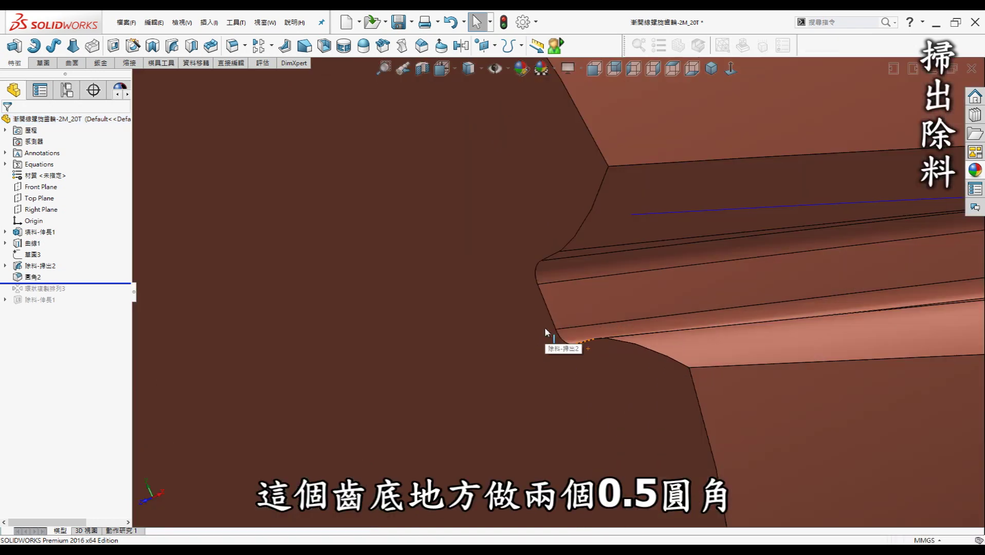
scroll(616, 339, up, 6)
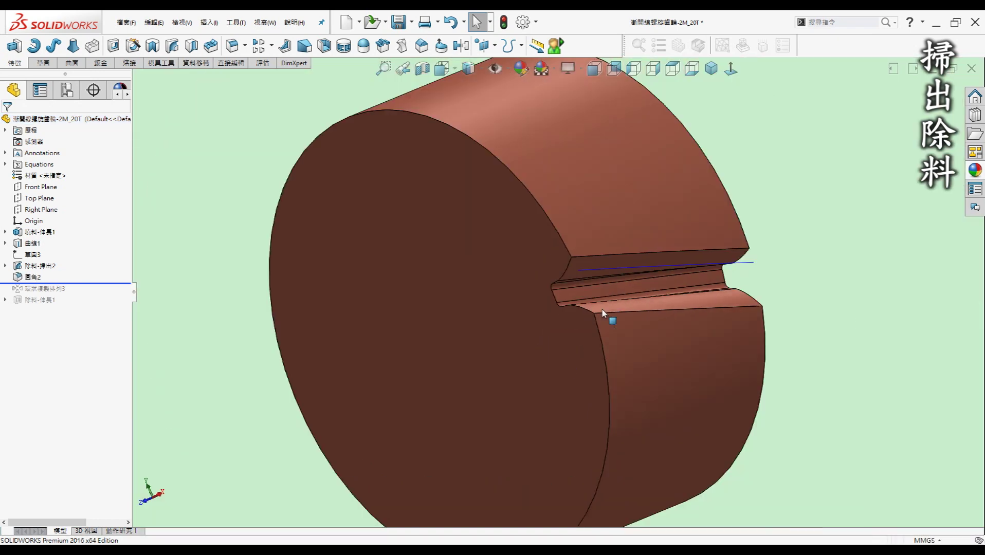
key(Right)
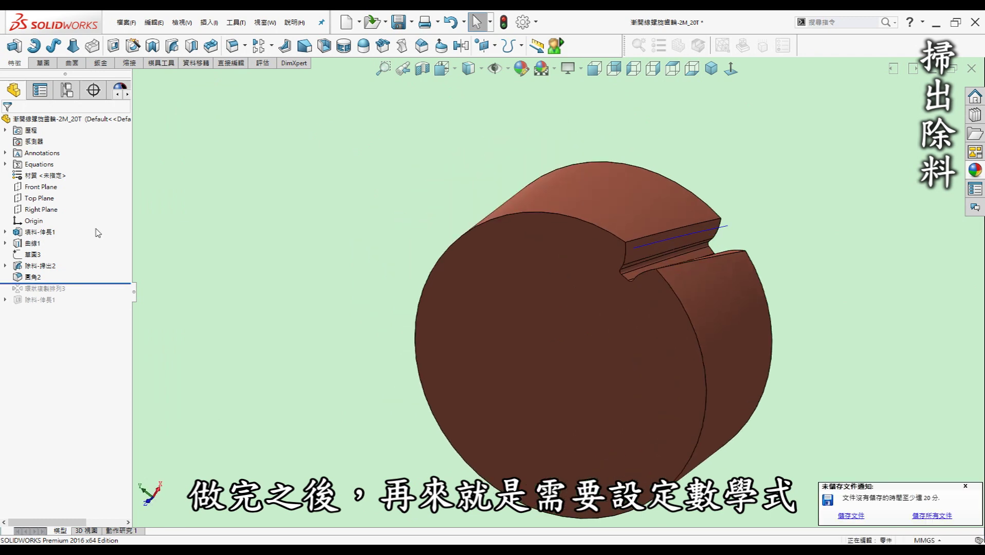
Roll the history forward to include circular pattern 環狀複製排列3 and review the global variables and equations driving the gear
click(81, 283)
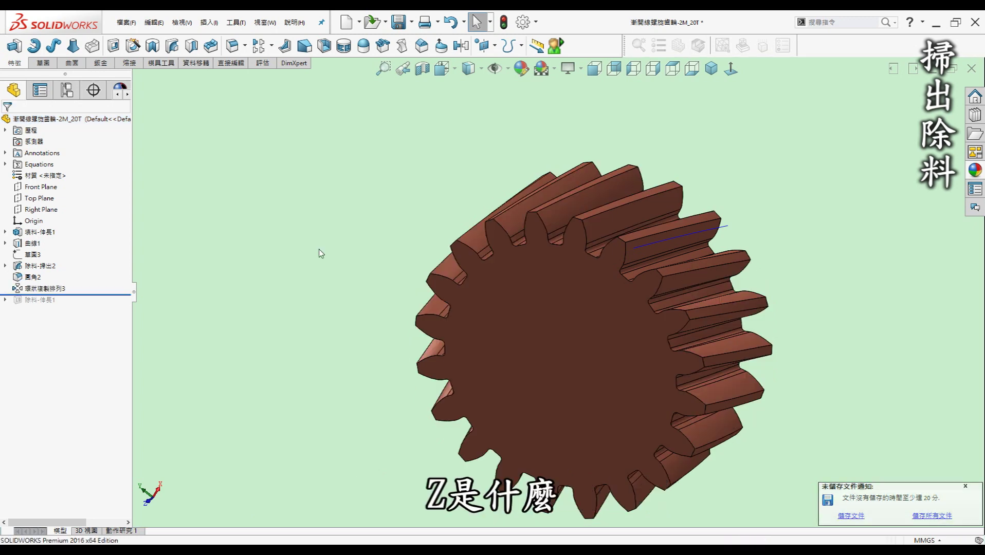
key(e)
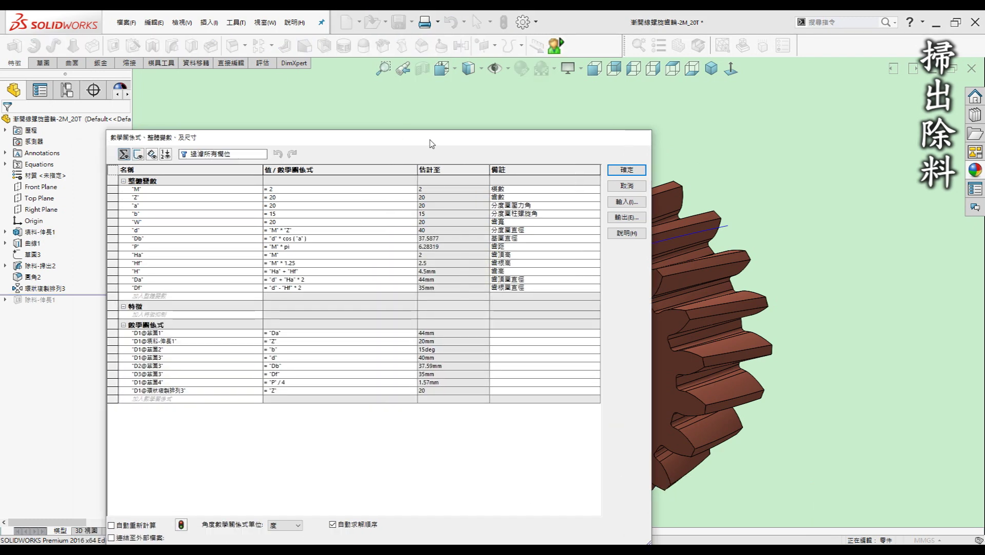
click(654, 150)
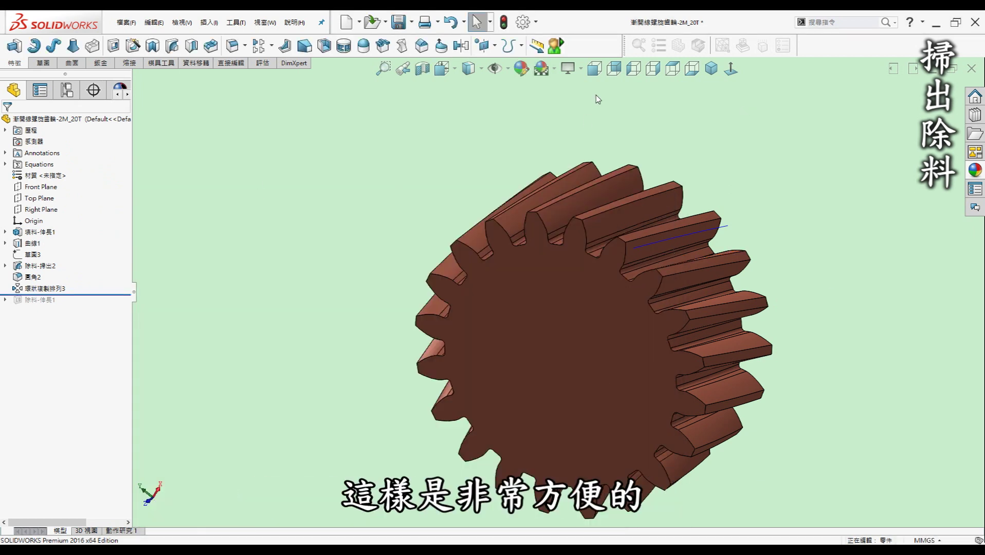
Roll the history forward to include the centre bore cut 除料-伸長1 and view the complete gear from an isometric angle
click(711, 68)
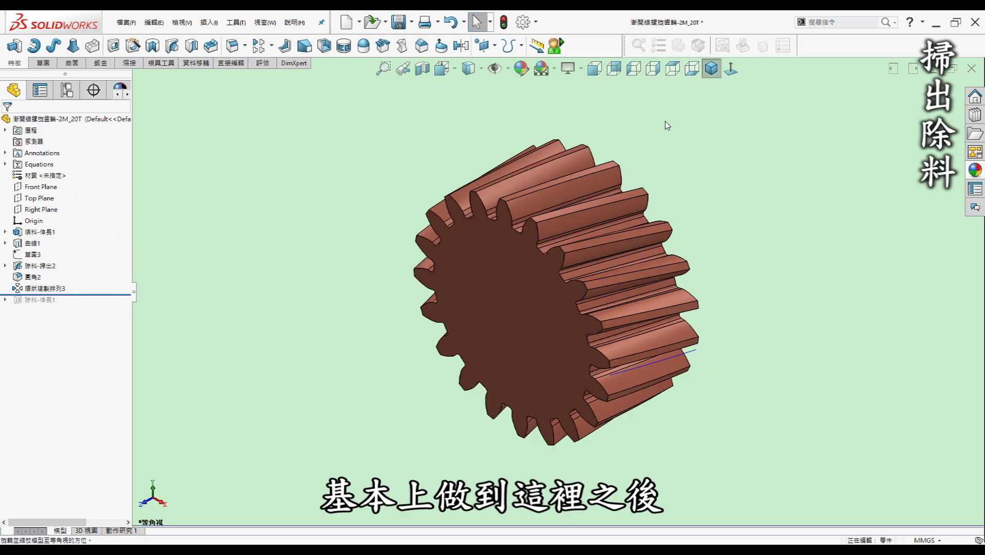
middle_drag(744, 213, 488, 275)
mouse_move(100, 294)
mouse_down()
mouse_move(94, 312)
mouse_move(98, 304)
mouse_up()
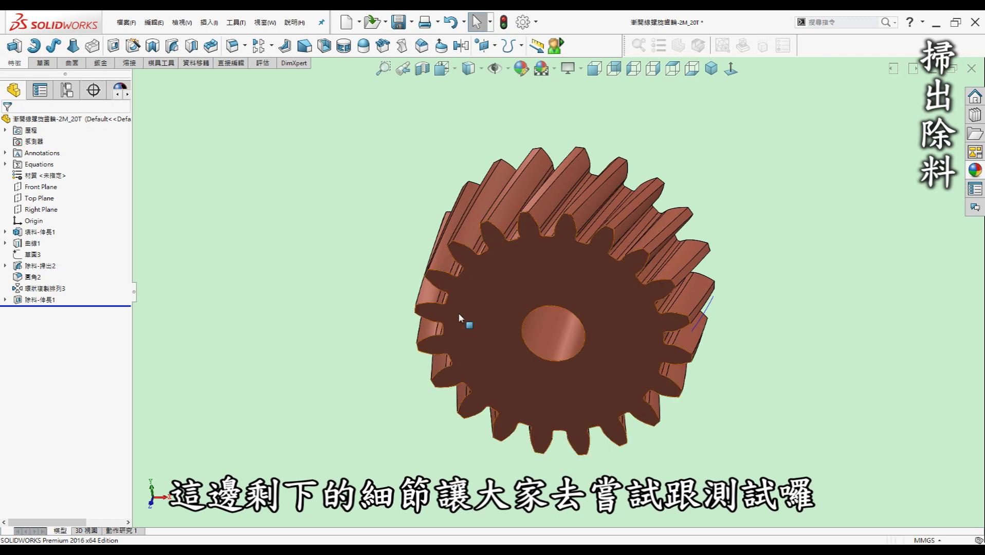
middle_drag(698, 378, 644, 381)
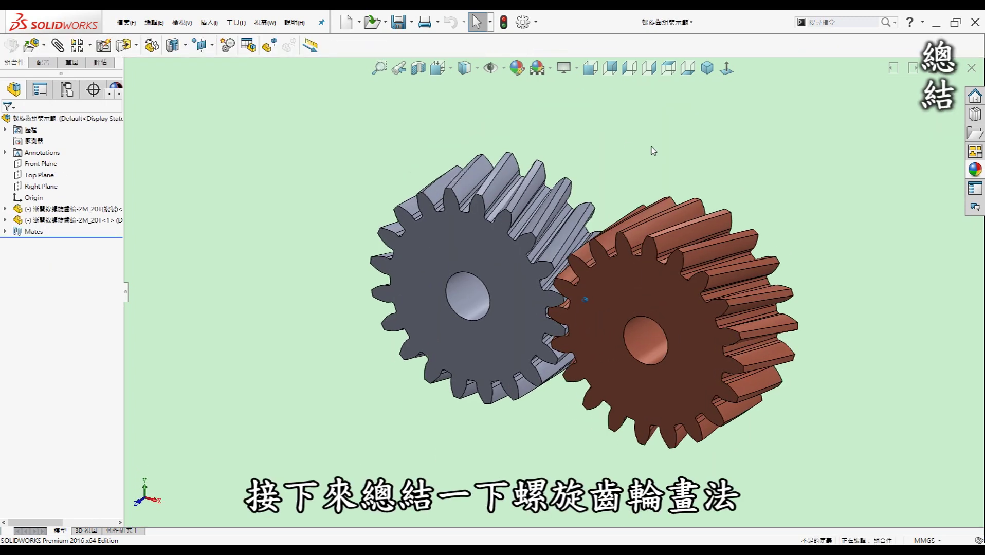
Inspect the meshed gear pair in the assembly 螺旋齒組裝示範 and review the list of mates joining the two gears
middle_drag(651, 146, 631, 152)
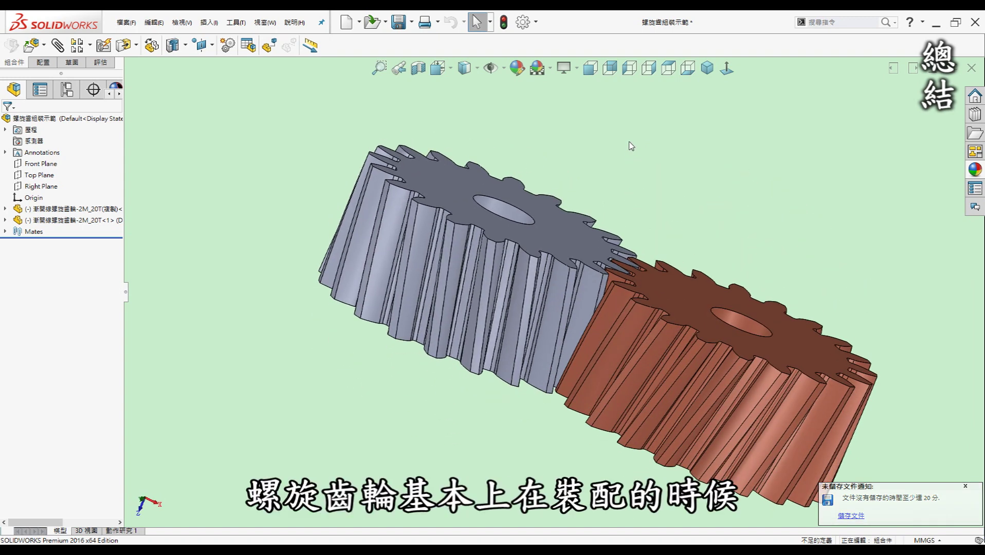
middle_drag(629, 148, 630, 152)
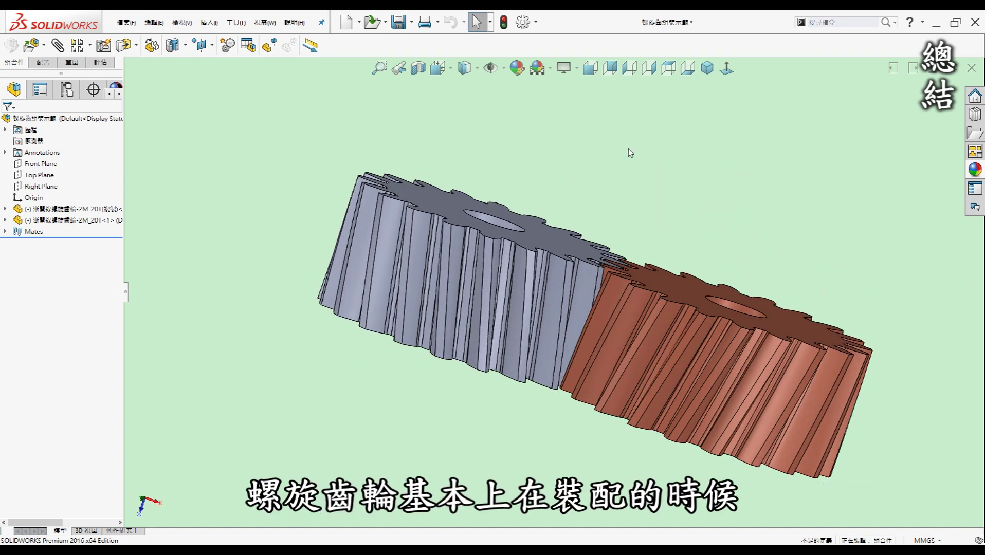
middle_drag(626, 163, 604, 173)
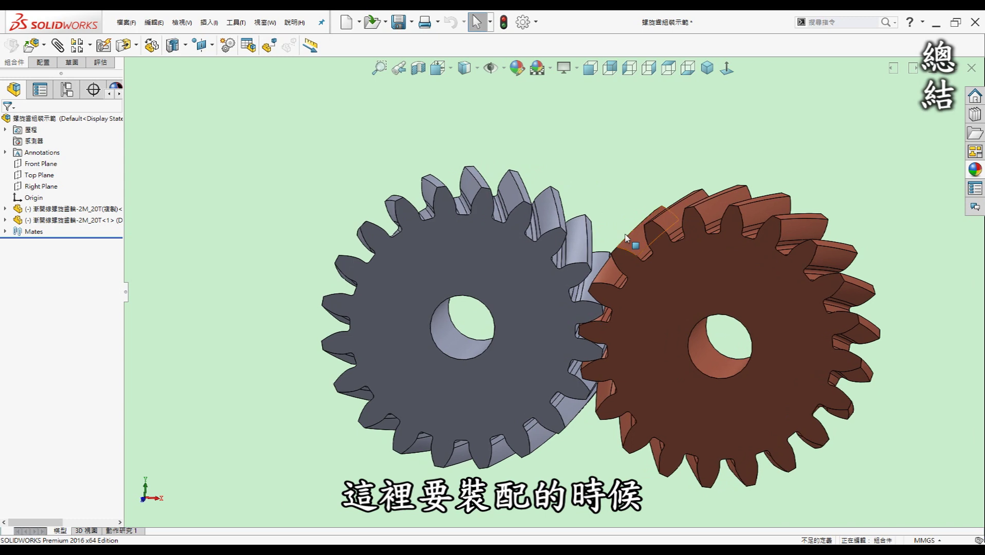
click(5, 233)
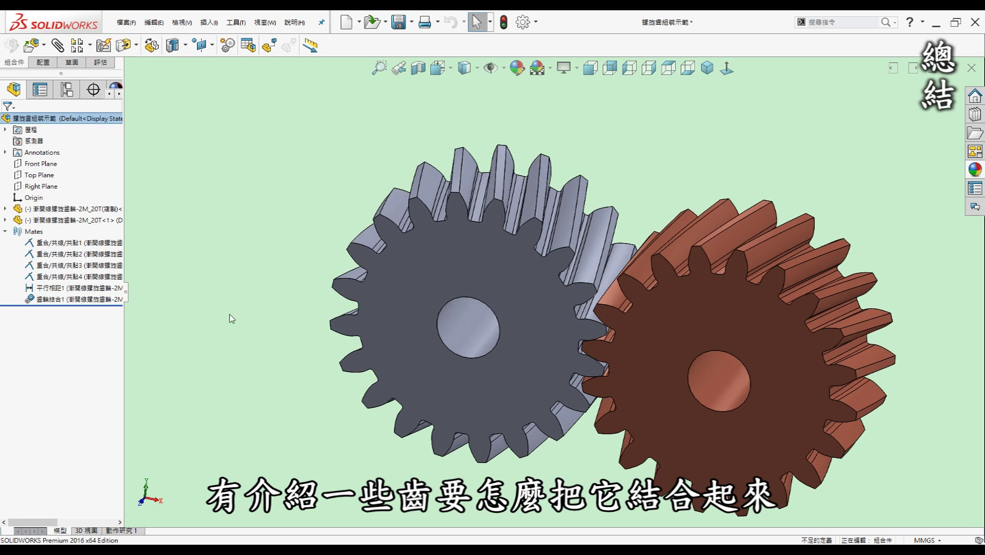
click(6, 232)
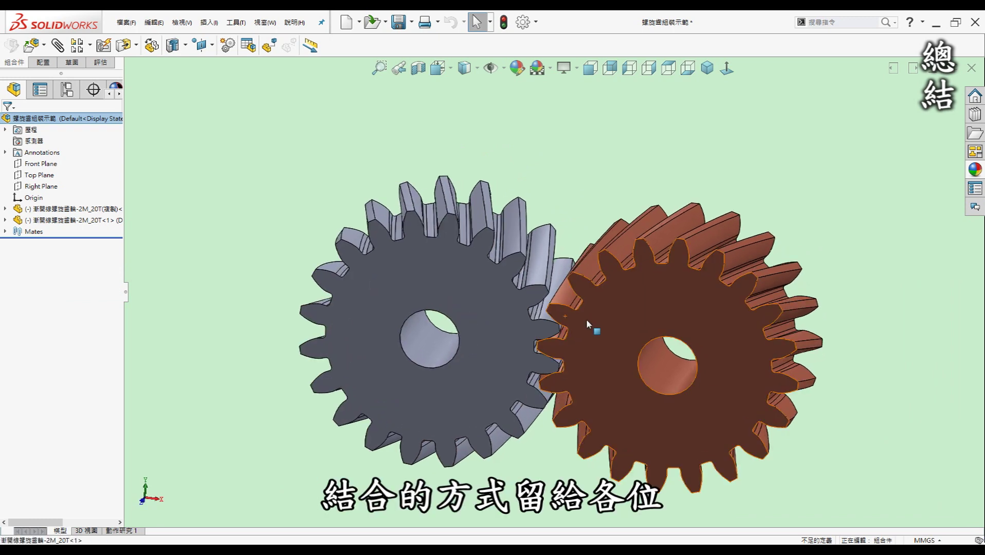
Rotate the red gear about its axis to drive the grey gear and test how the helical teeth mesh
click(577, 338)
drag(572, 373, 545, 435)
click(546, 440)
scroll(555, 438, down, 2)
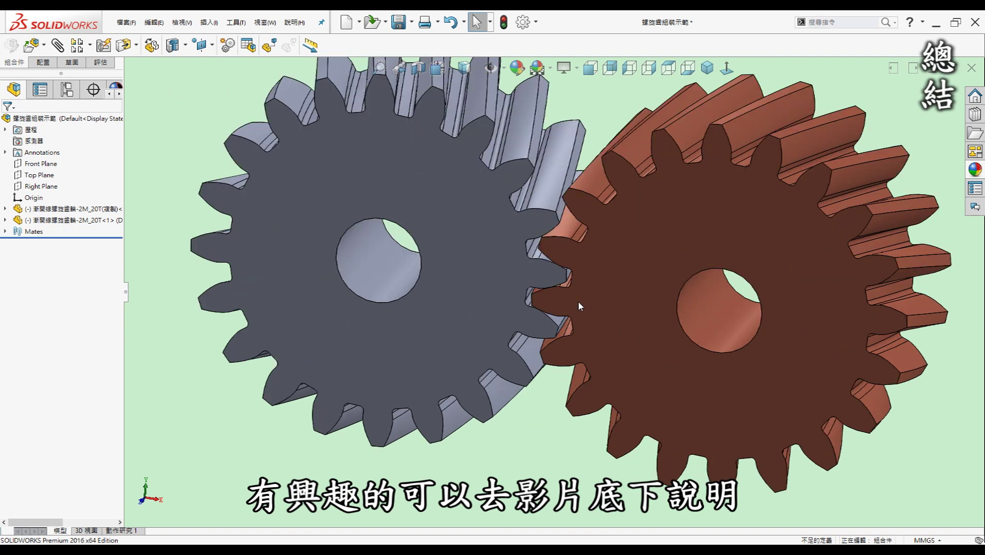
scroll(577, 301, up, 1)
click(577, 279)
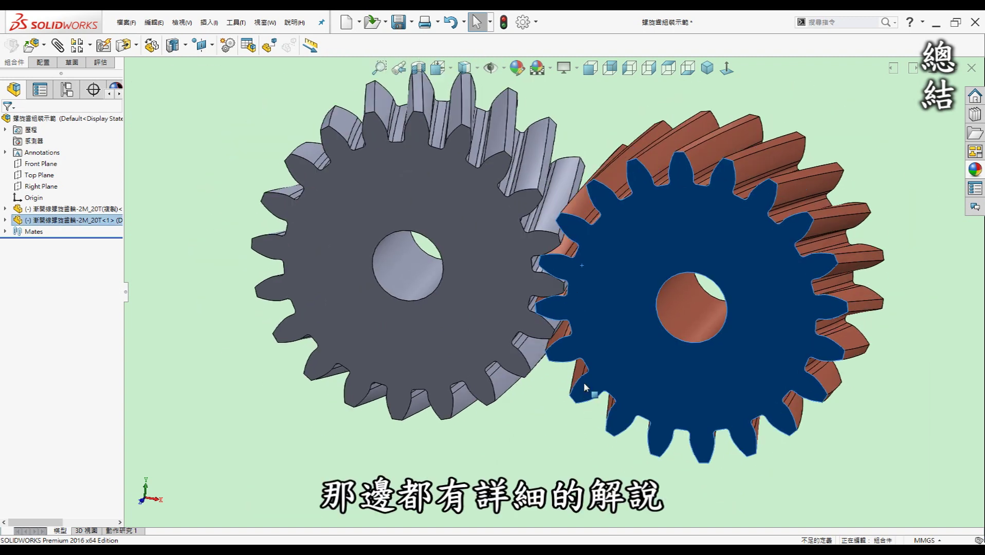
drag(612, 244, 538, 399)
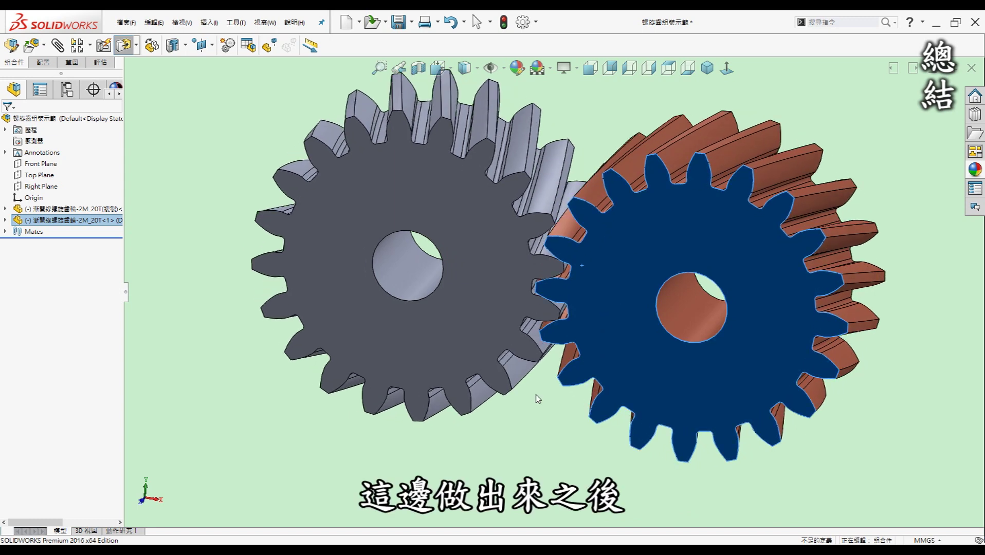
click(536, 408)
scroll(551, 371, up, 2)
middle_drag(552, 380, 562, 275)
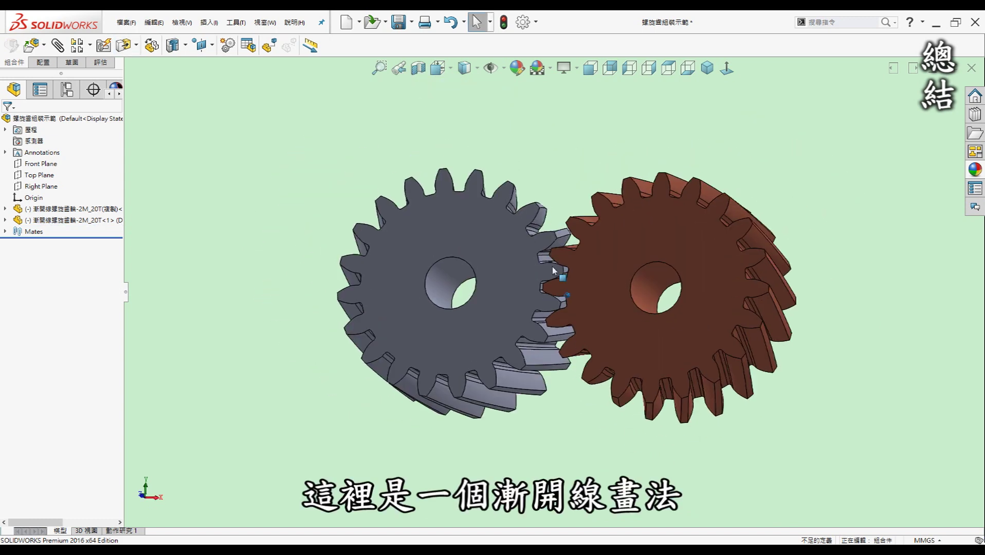
Turn the red gear again with a close view of the meshing zone, checking the tooth contact for errors
scroll(554, 265, down, 3)
scroll(554, 267, down, 2)
click(559, 317)
drag(558, 360, 596, 272)
middle_drag(570, 286, 604, 314)
scroll(606, 325, down, 2)
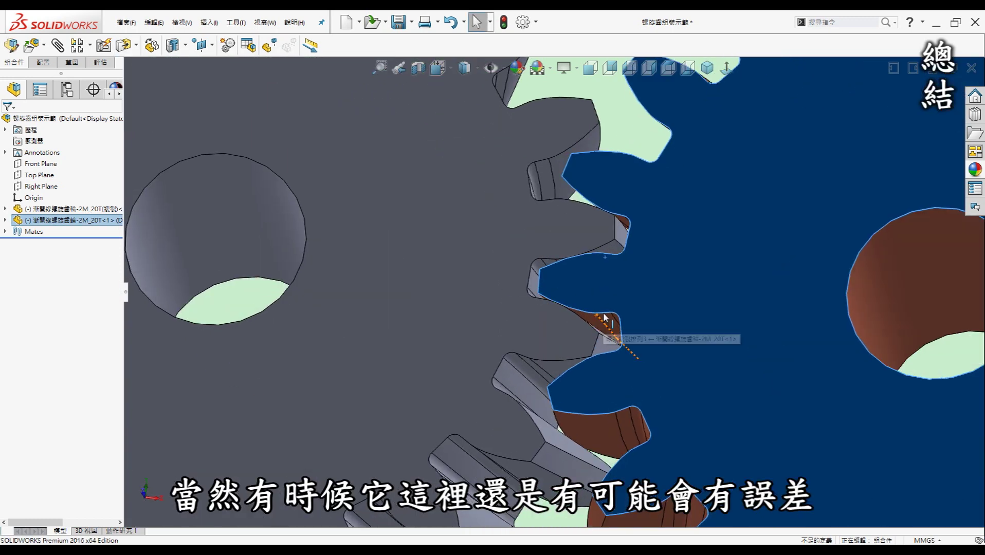
scroll(606, 316, up, 6)
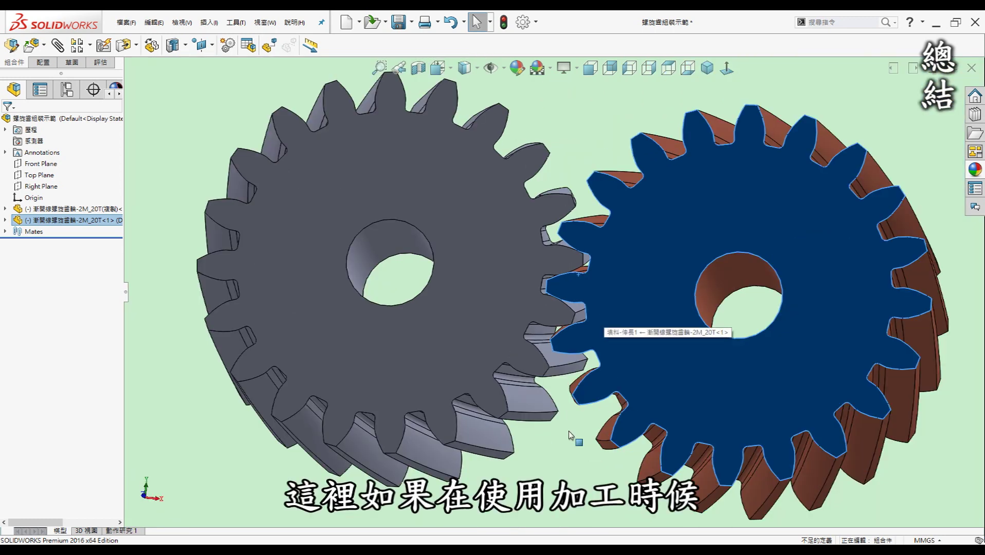
click(568, 433)
Examine the helical tooth shape and the engagement of both gears from several angles
middle_drag(568, 436, 567, 418)
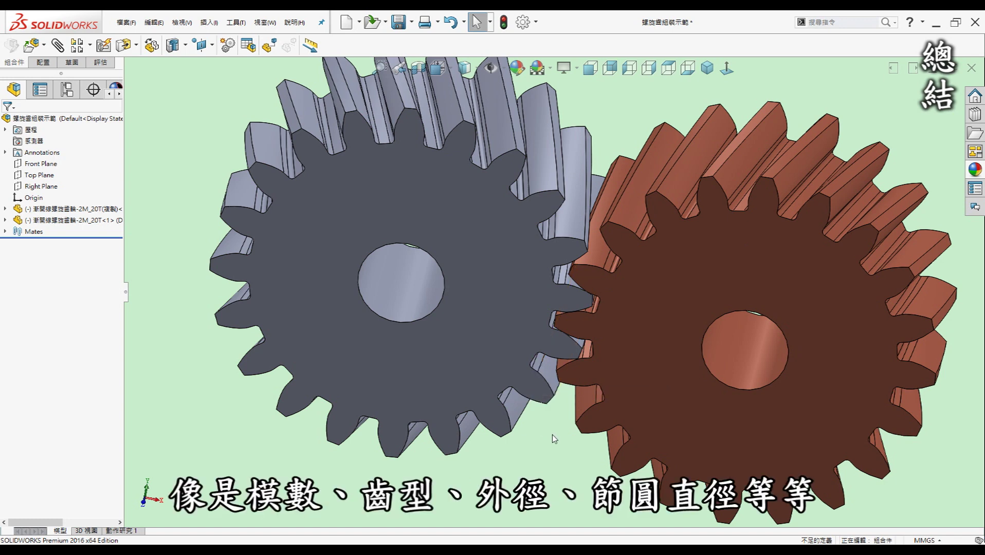
mouse_move(555, 435)
middle_down()
mouse_move(571, 419)
mouse_move(554, 459)
mouse_move(549, 443)
middle_up()
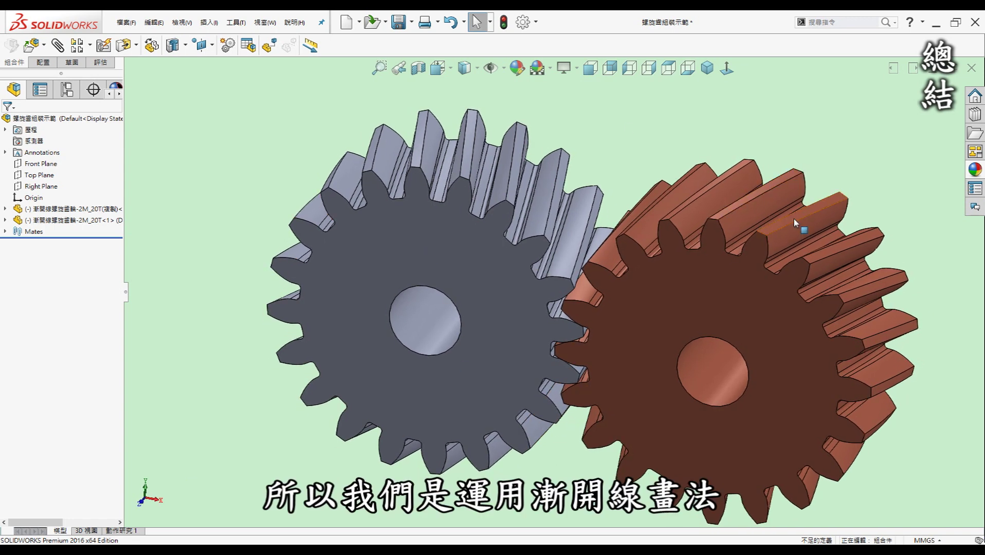
middle_drag(568, 182, 567, 180)
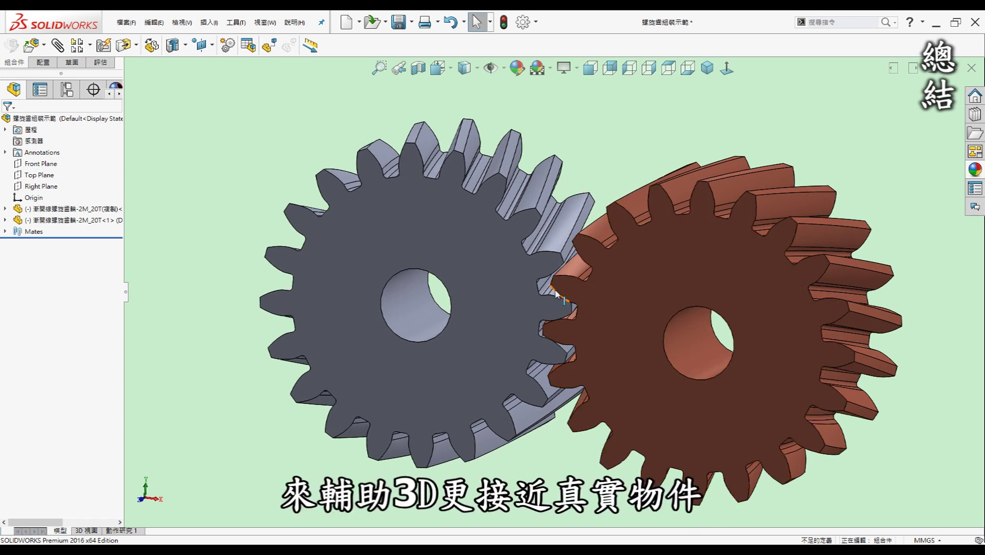
scroll(578, 308, down, 2)
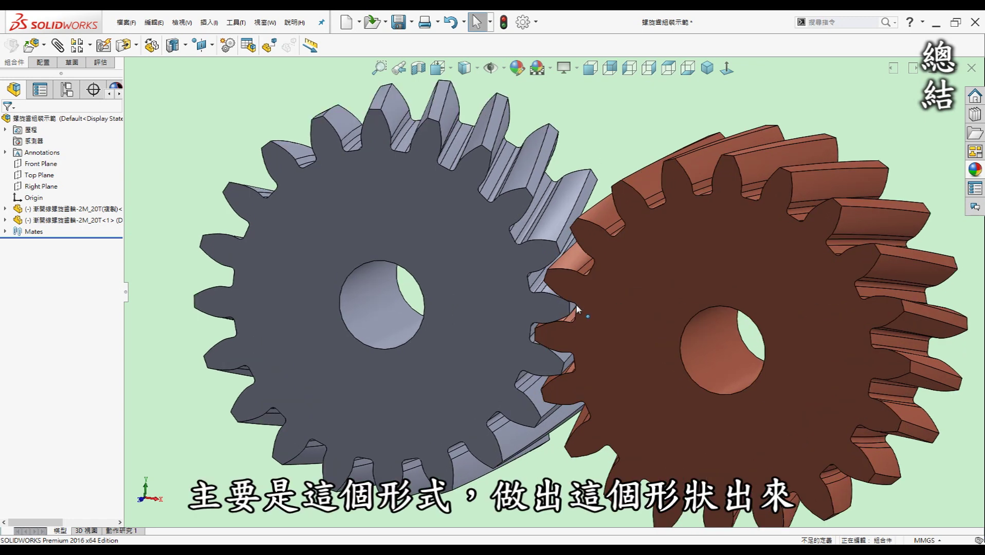
scroll(575, 305, up, 1)
mouse_move(621, 377)
middle_down()
mouse_move(628, 351)
mouse_move(616, 347)
mouse_move(615, 365)
middle_up()
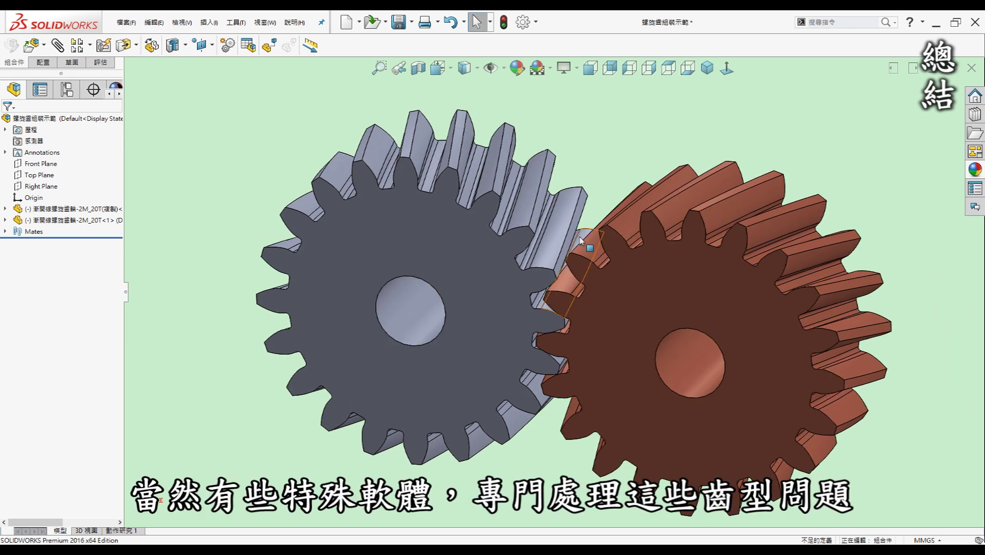
scroll(598, 243, up, 1)
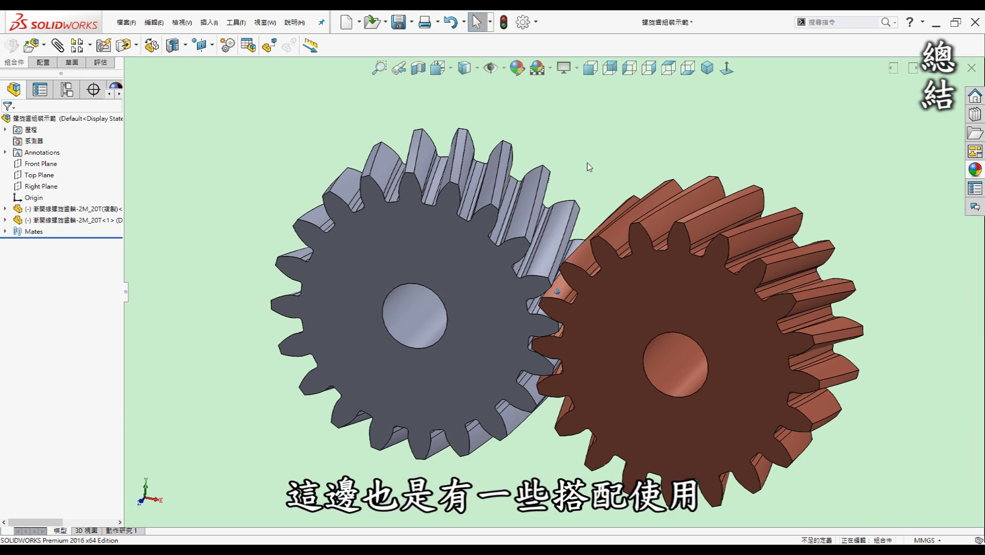
middle_drag(468, 263, 463, 257)
scroll(545, 457, down, 1)
scroll(545, 457, down, 1)
middle_drag(546, 457, 549, 458)
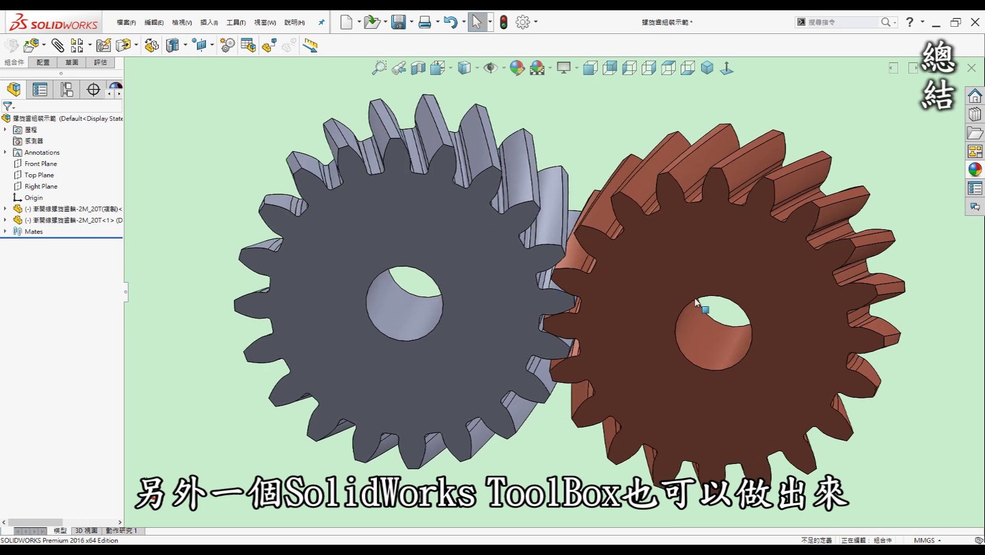
Examine the contact between the involute tooth flanks up close, finishing with an overview of the whole gear pair
scroll(558, 310, down, 5)
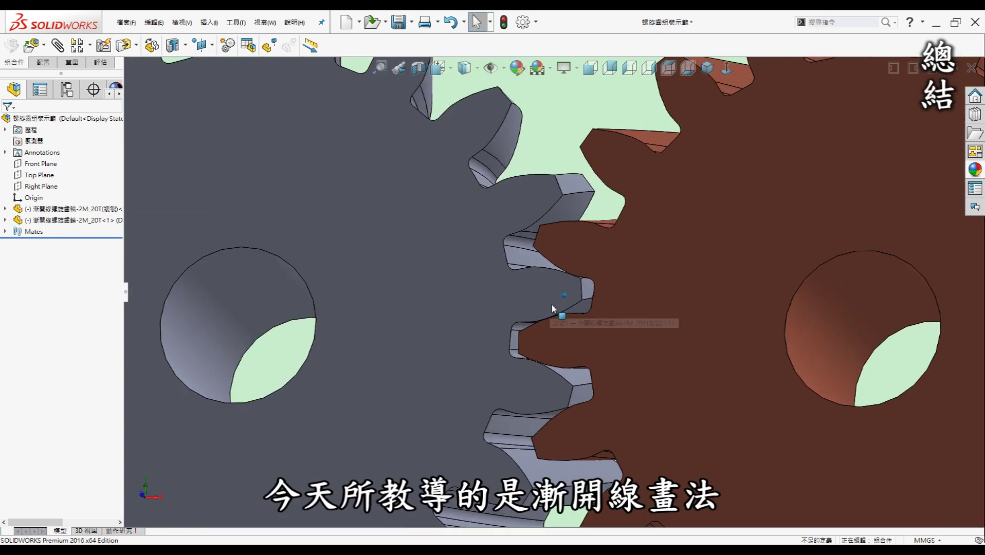
scroll(564, 327, down, 4)
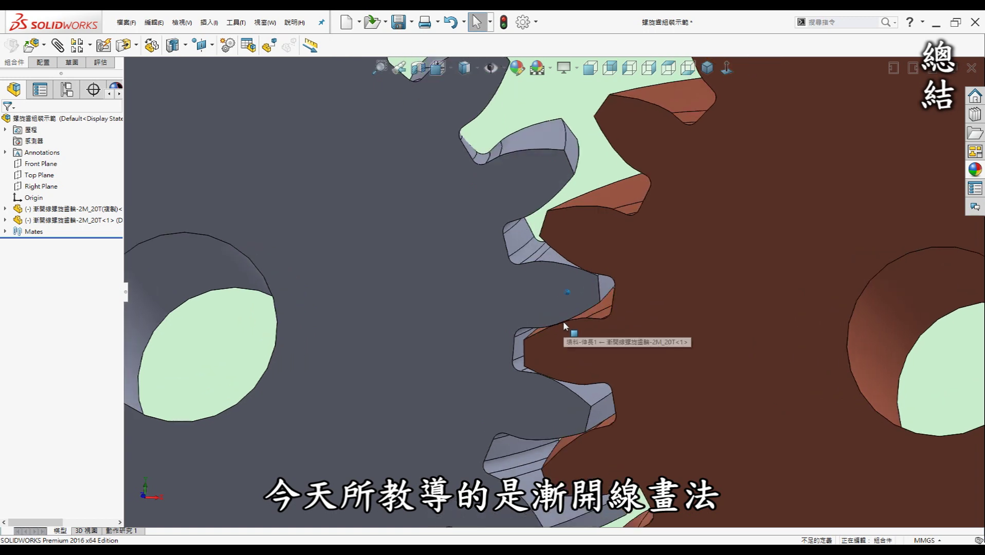
scroll(564, 322, up, 3)
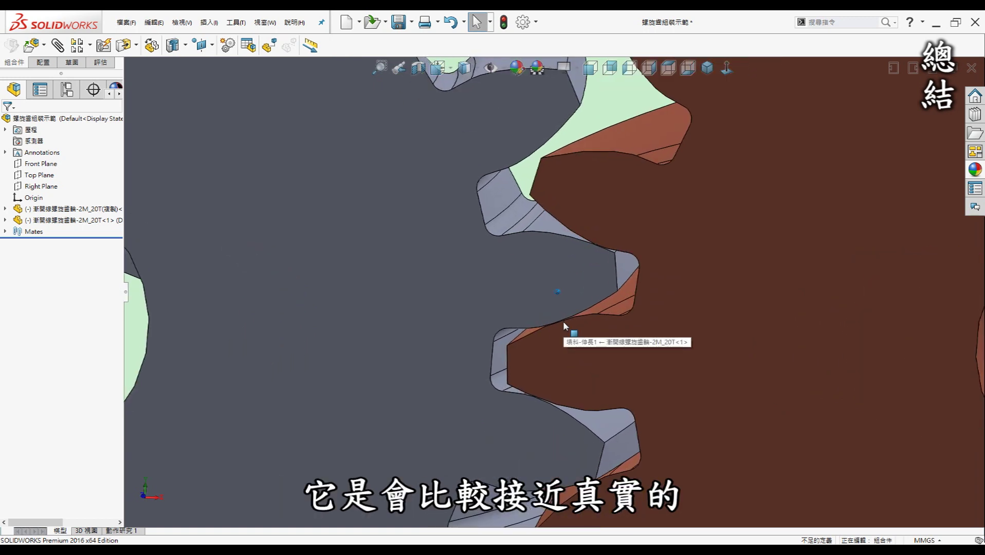
scroll(574, 280, up, 5)
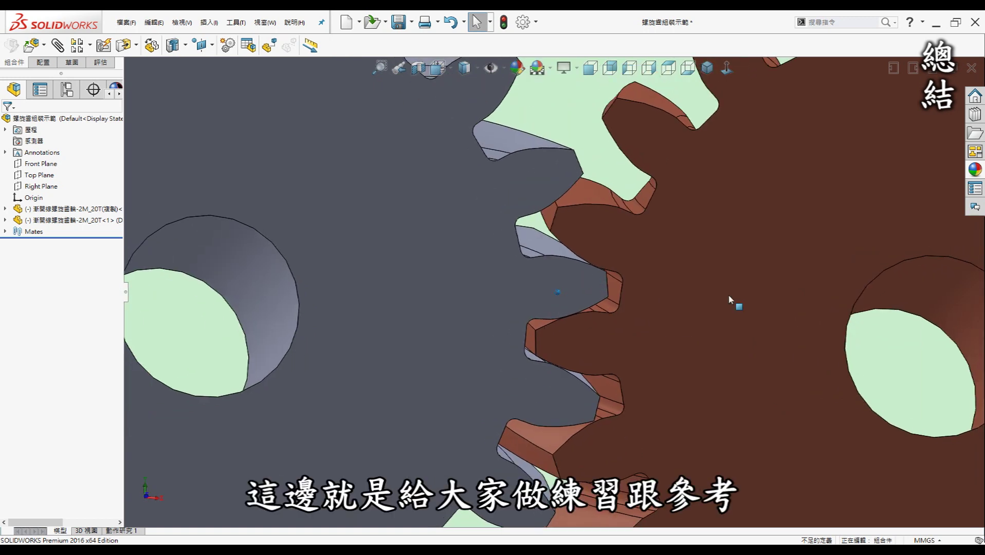
scroll(606, 218, up, 2)
middle_drag(605, 218, 611, 218)
scroll(611, 218, up, 1)
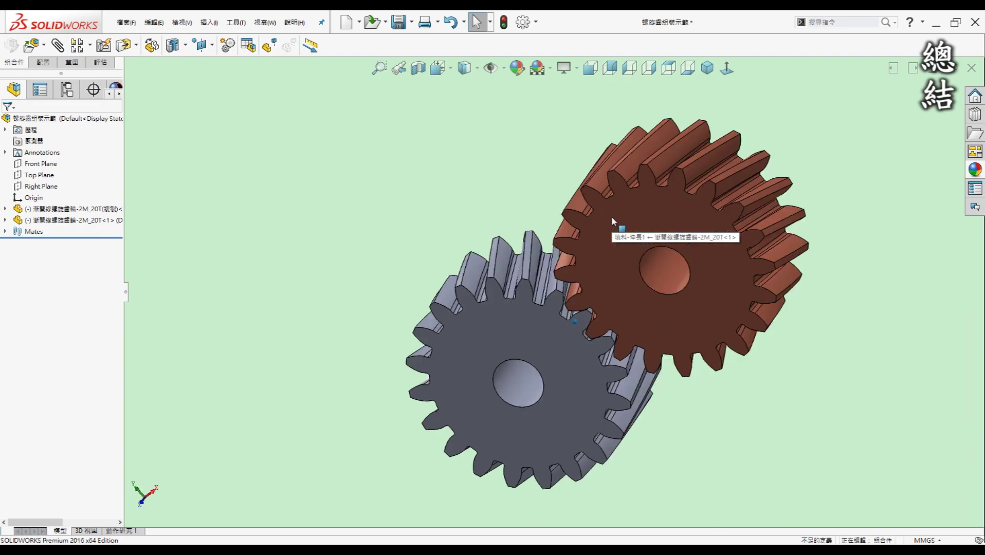